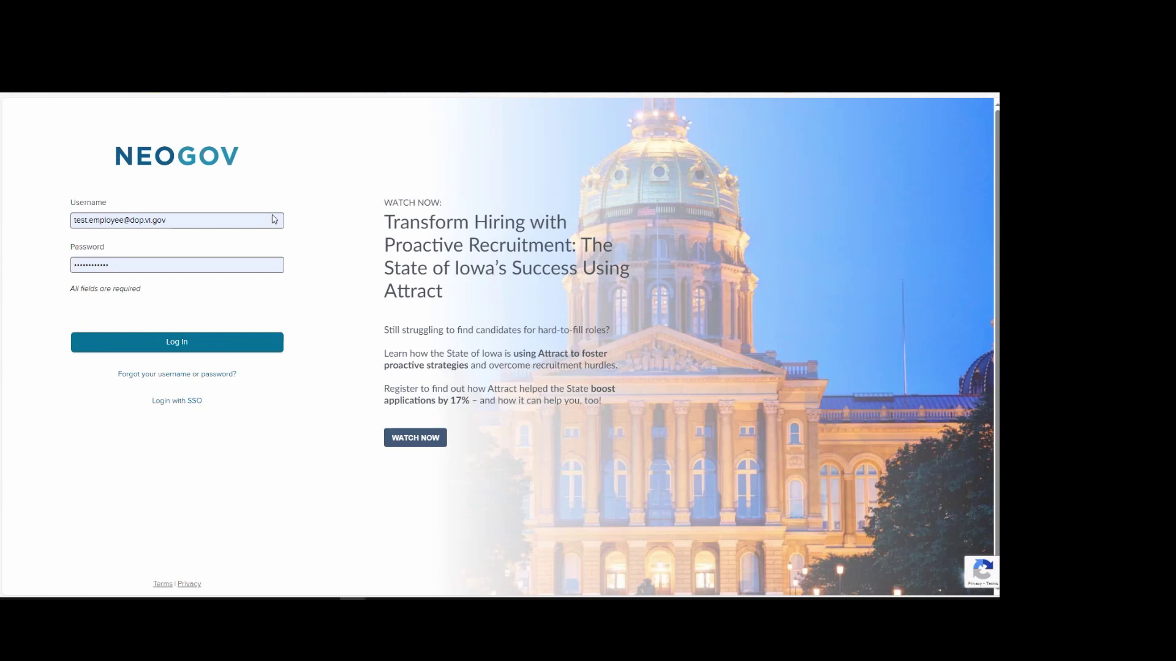
# Log in with the prefilled credentials and read the notification about the newly created evaluation due 03-29-2026, returning to the dashboard
pyautogui.click(190, 349)
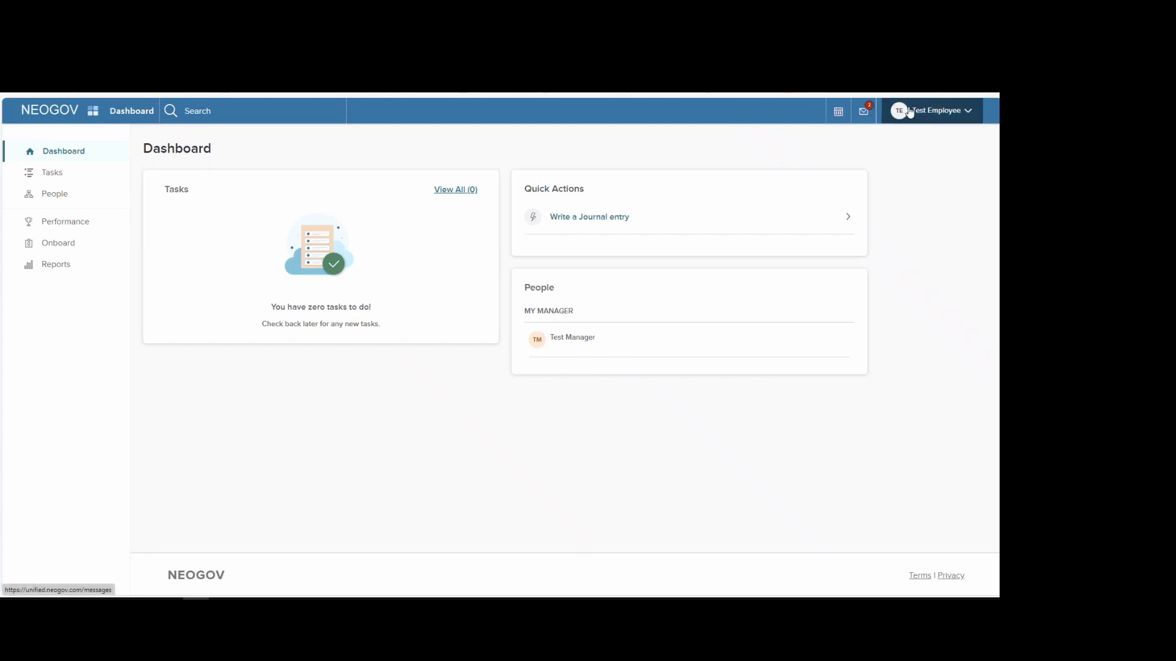
pyautogui.click(864, 113)
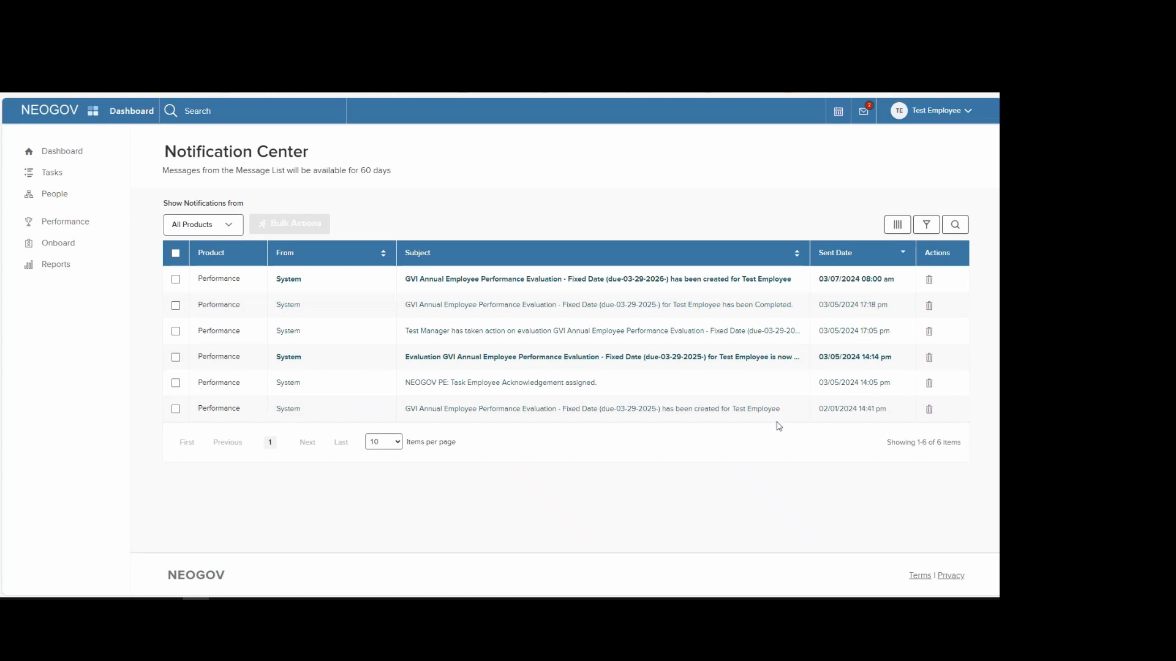
pyautogui.click(480, 280)
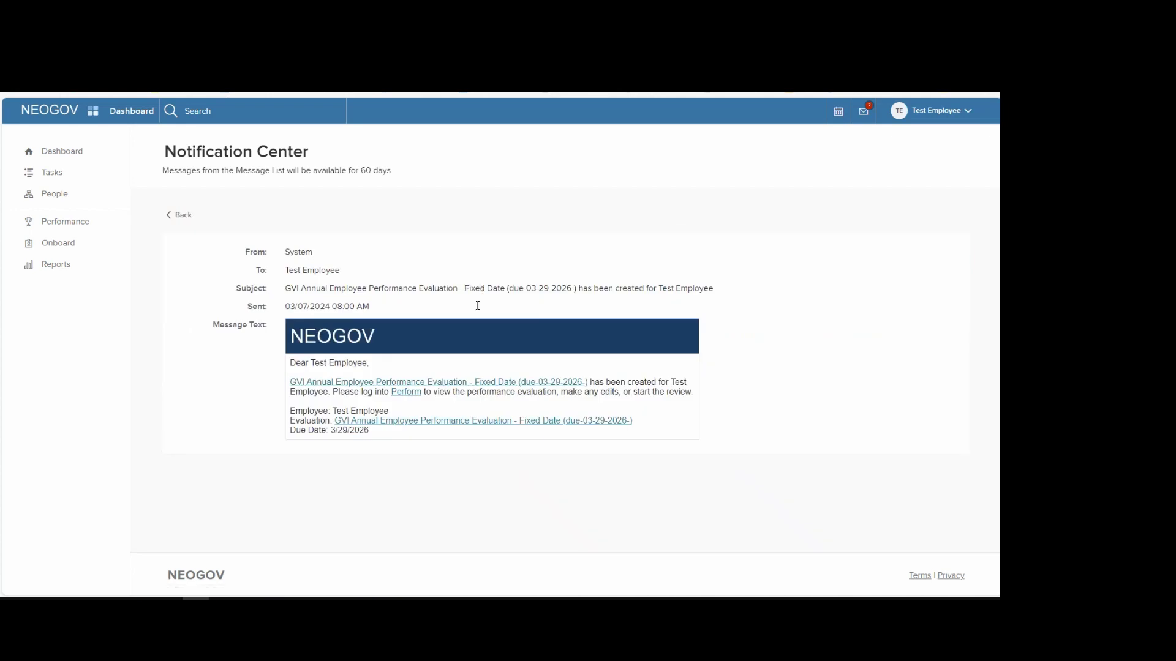
pyautogui.click(183, 216)
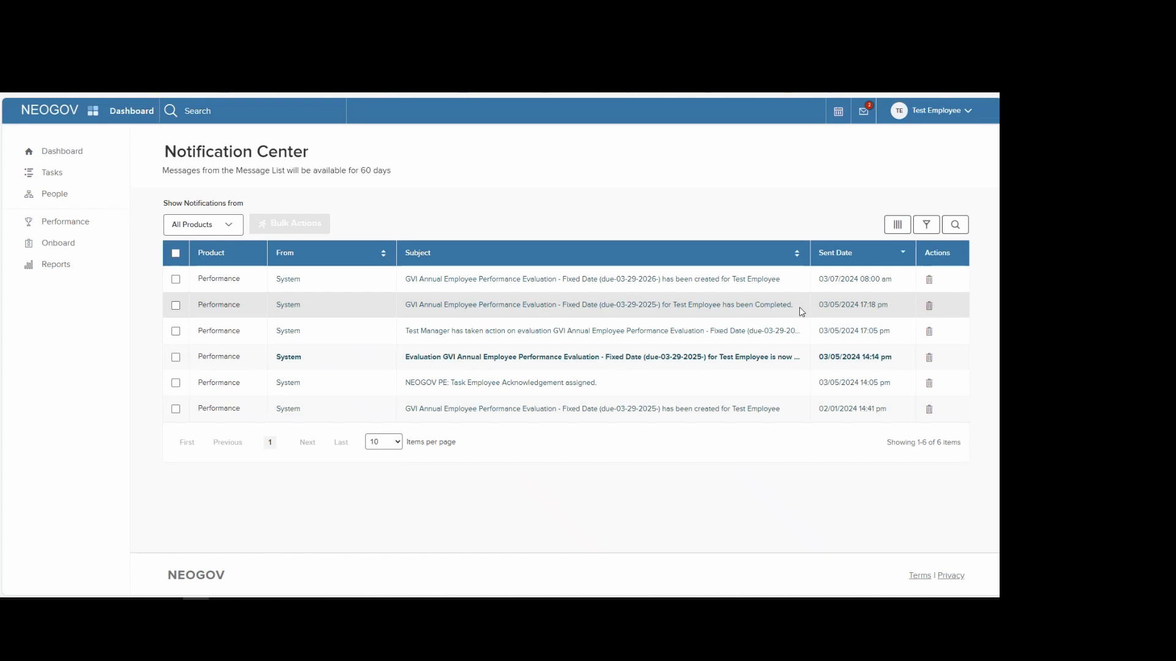
pyautogui.click(51, 114)
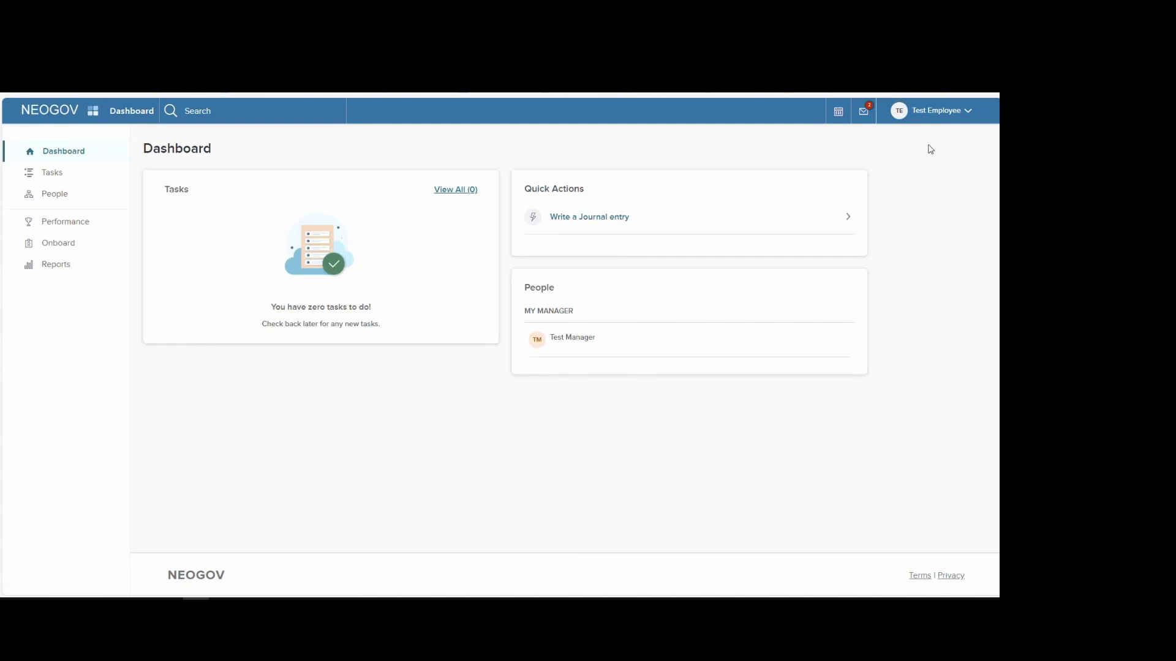
# View the performance evaluations in the employee's own profile and check which status filters are available
pyautogui.click(948, 113)
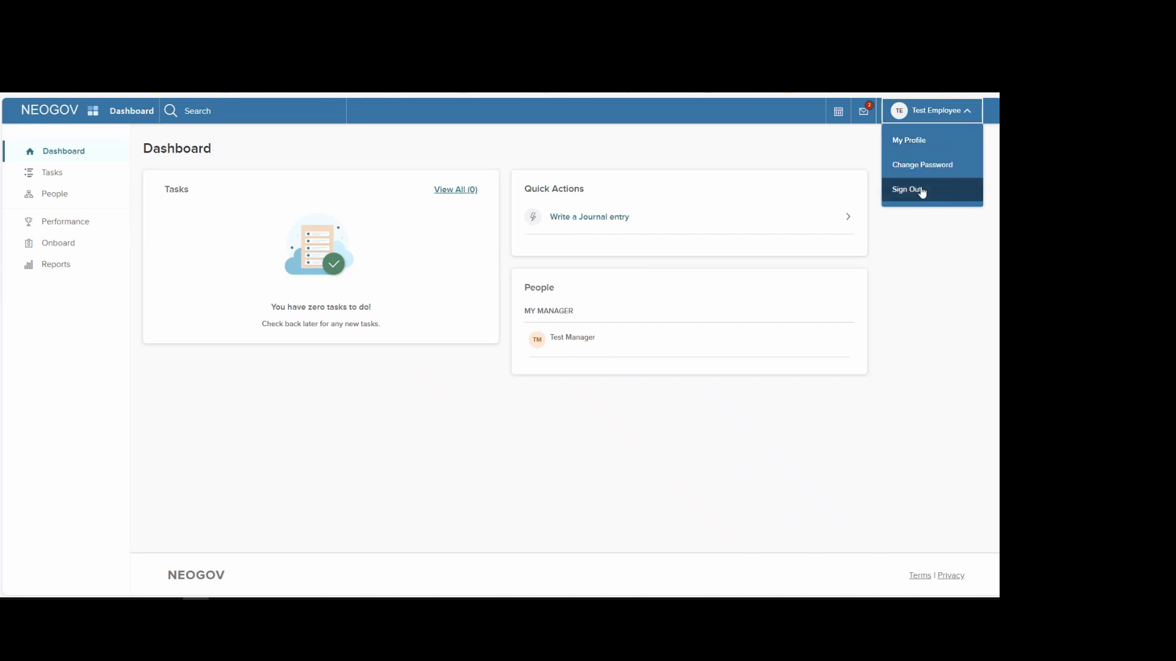
pyautogui.click(924, 145)
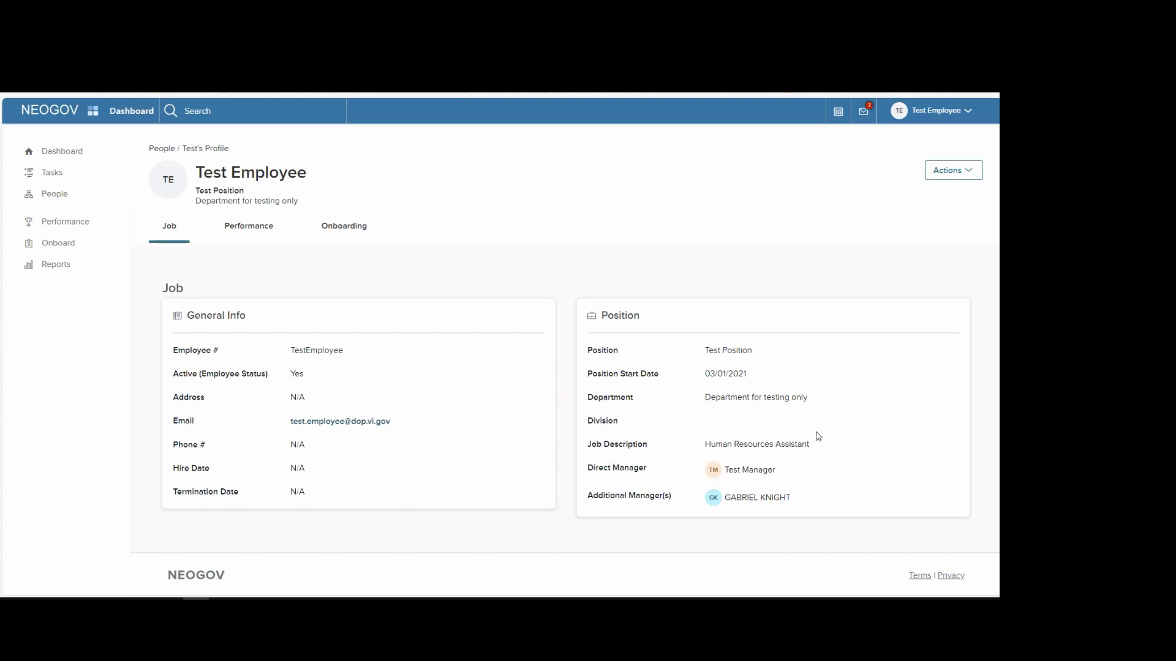
pyautogui.click(248, 233)
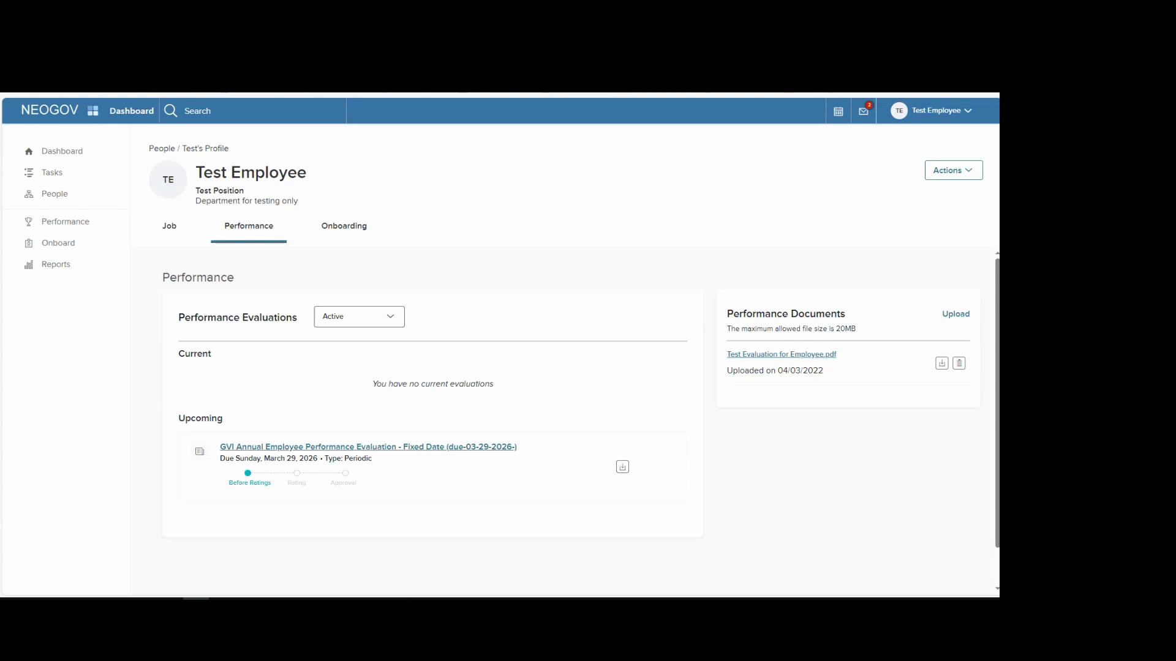
pyautogui.click(393, 320)
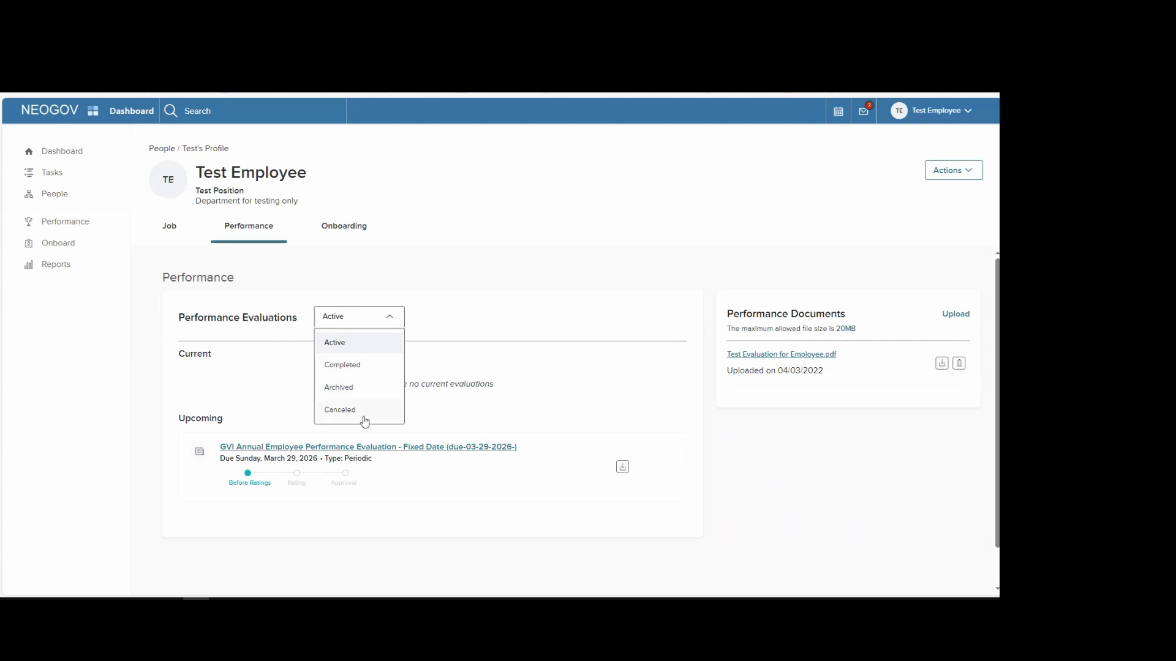
pyautogui.click(489, 224)
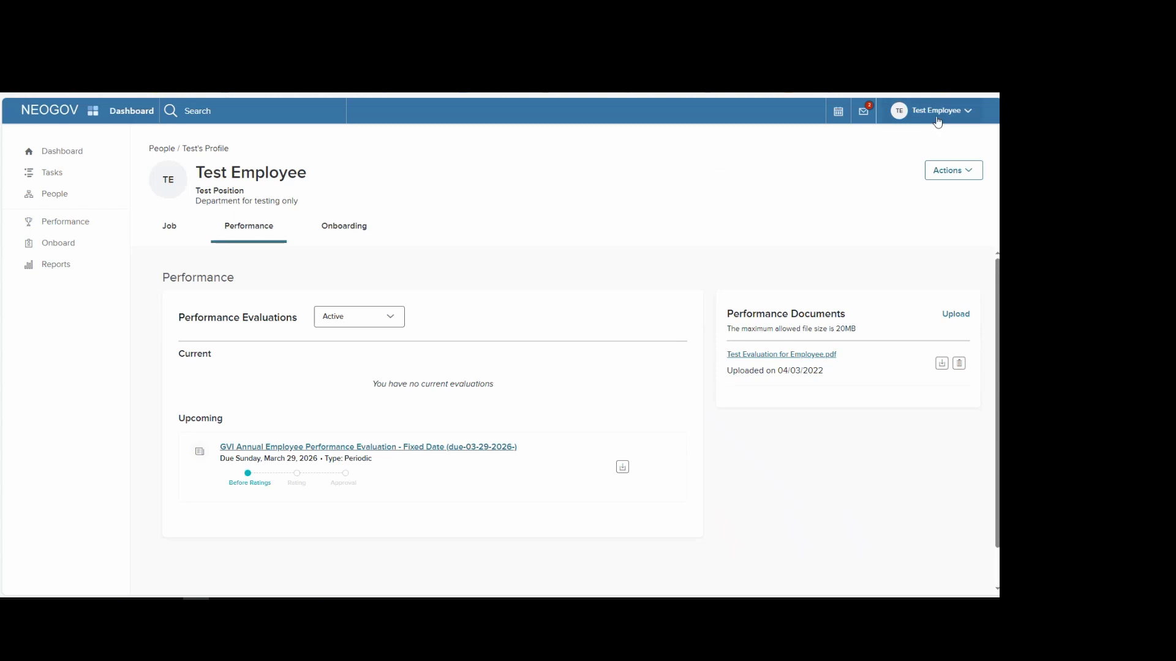
# Examine the password change requirements and return to the dashboard without changing the password
pyautogui.click(962, 115)
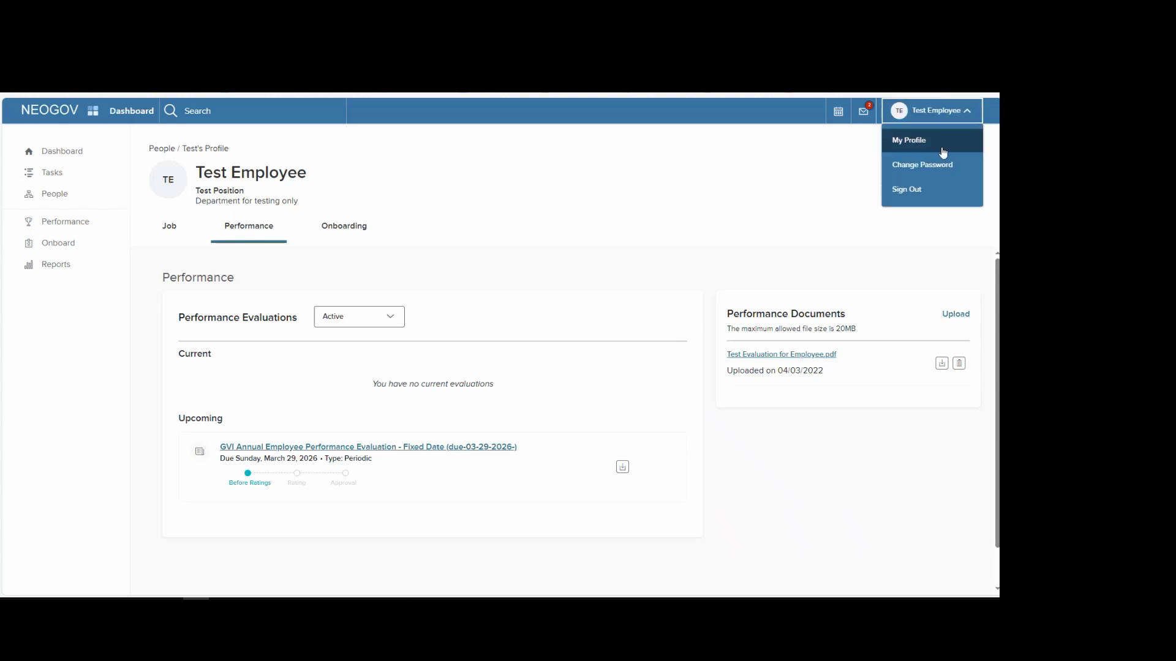
pyautogui.click(937, 166)
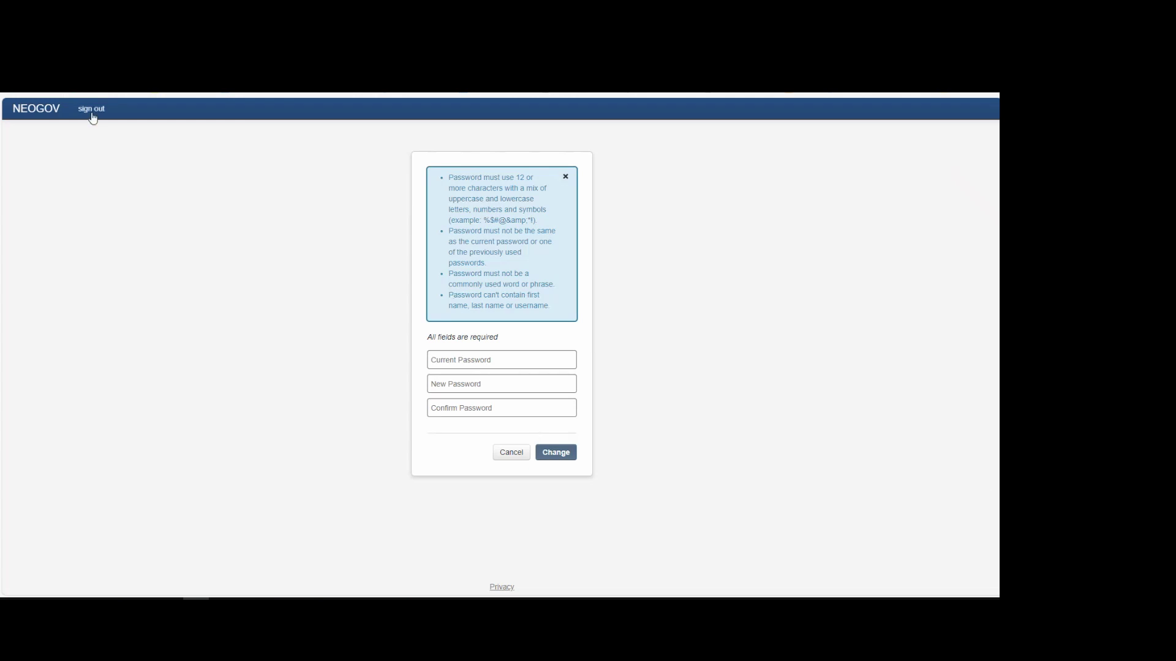
pyautogui.click(29, 111)
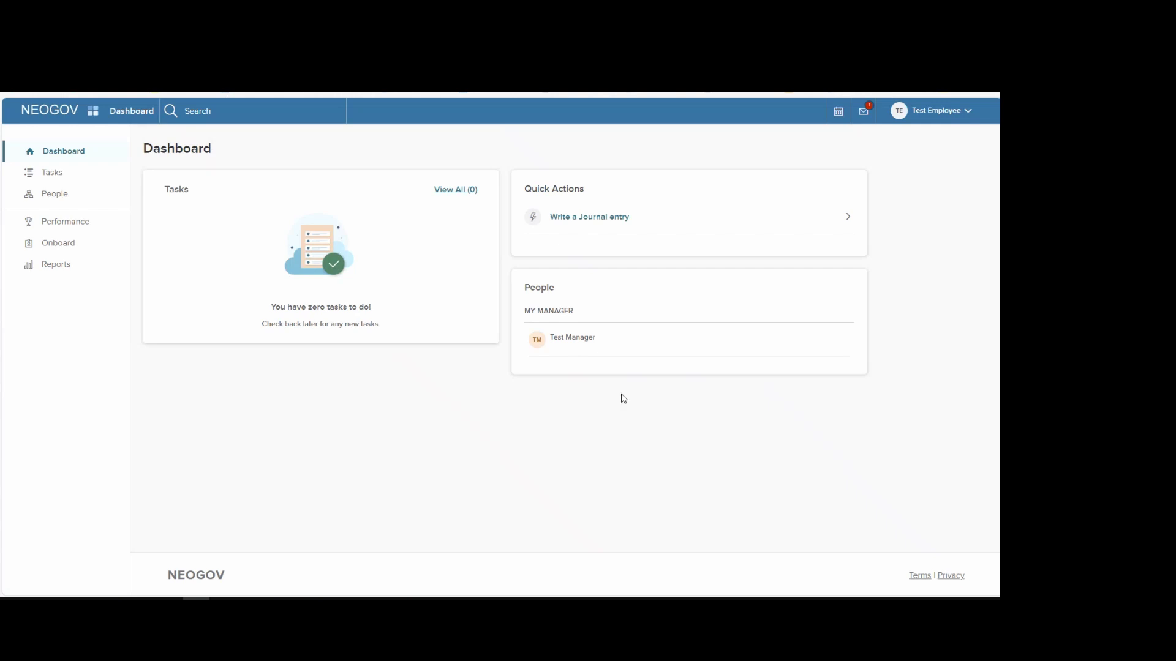
# Look over the open and completed tasks and view the organization chart of people
pyautogui.click(45, 178)
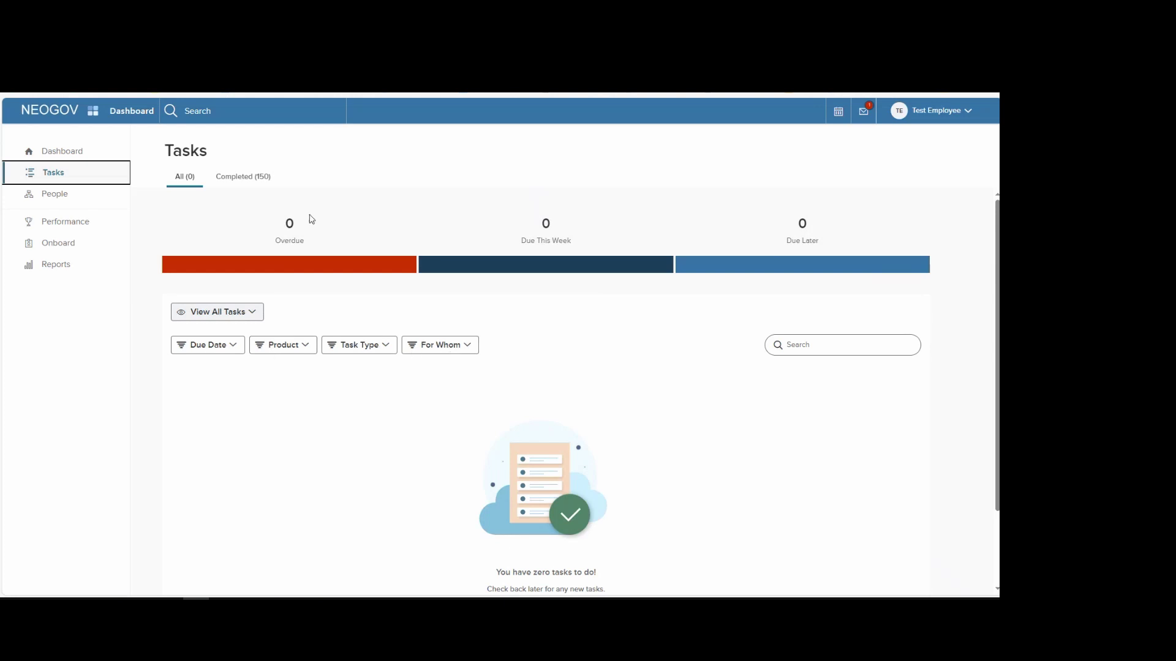
pyautogui.click(252, 182)
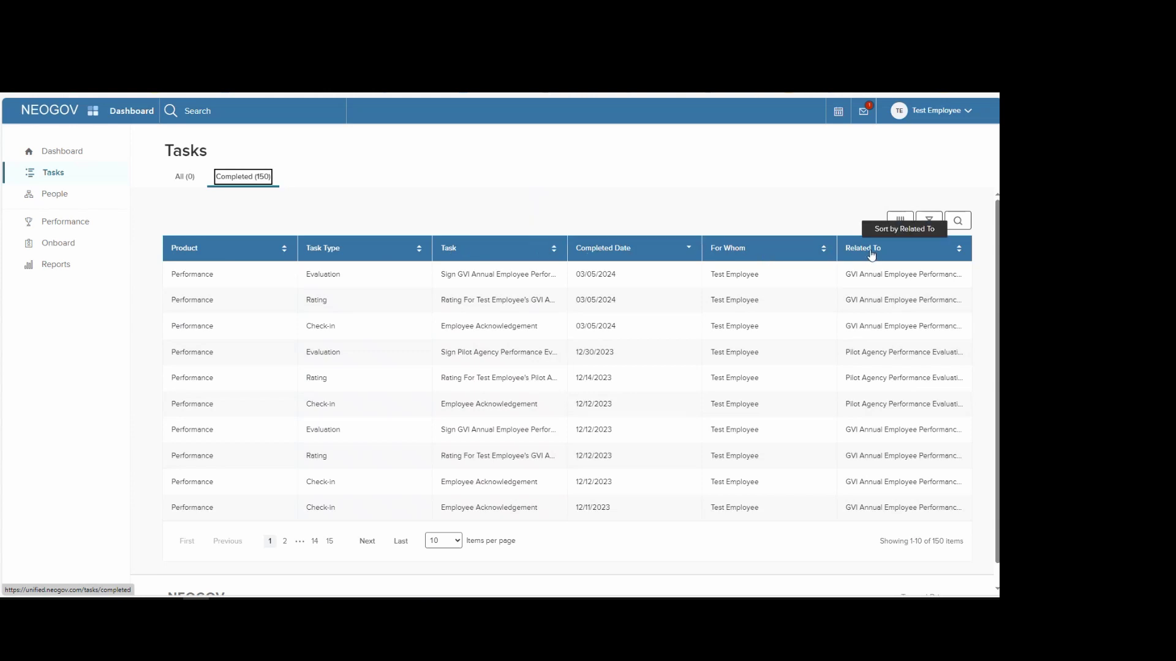
pyautogui.click(51, 201)
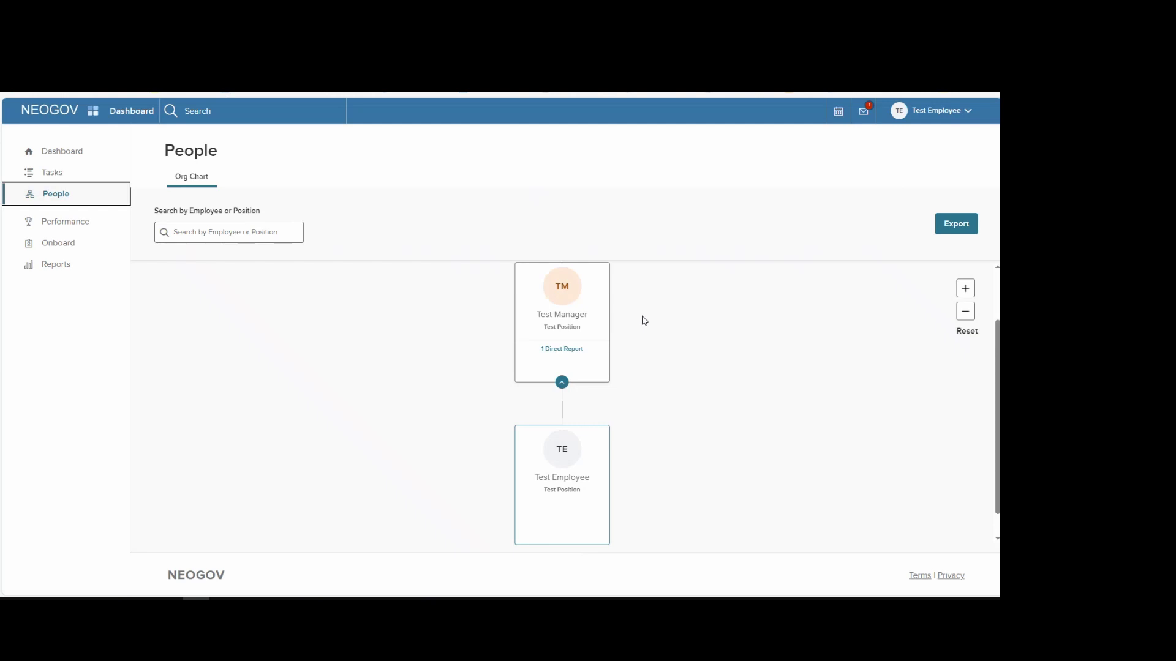
# Look through the Performance area's evaluations and Journal Hub, returning to its overview
pyautogui.click(63, 228)
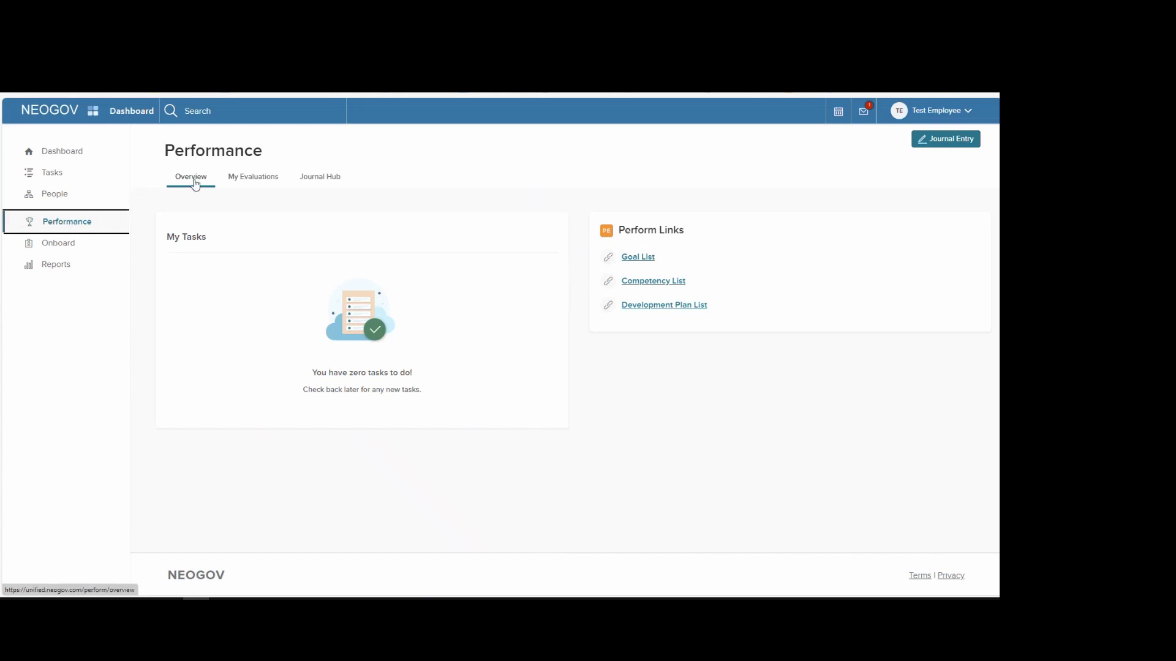
pyautogui.click(248, 180)
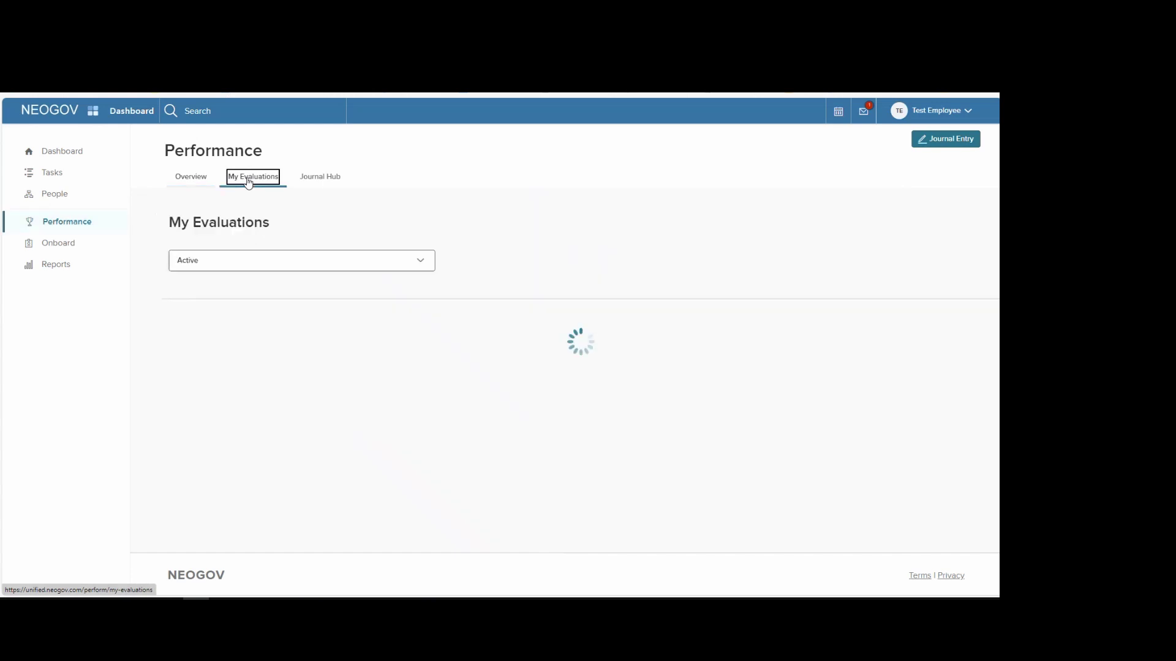
pyautogui.click(313, 181)
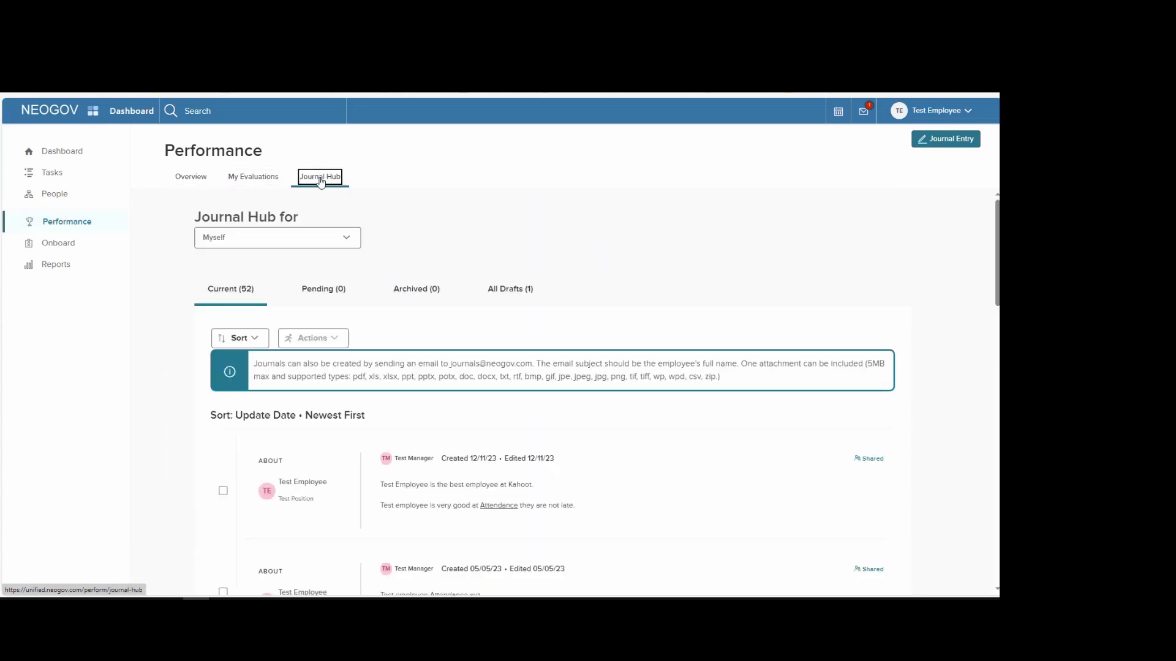
pyautogui.click(187, 180)
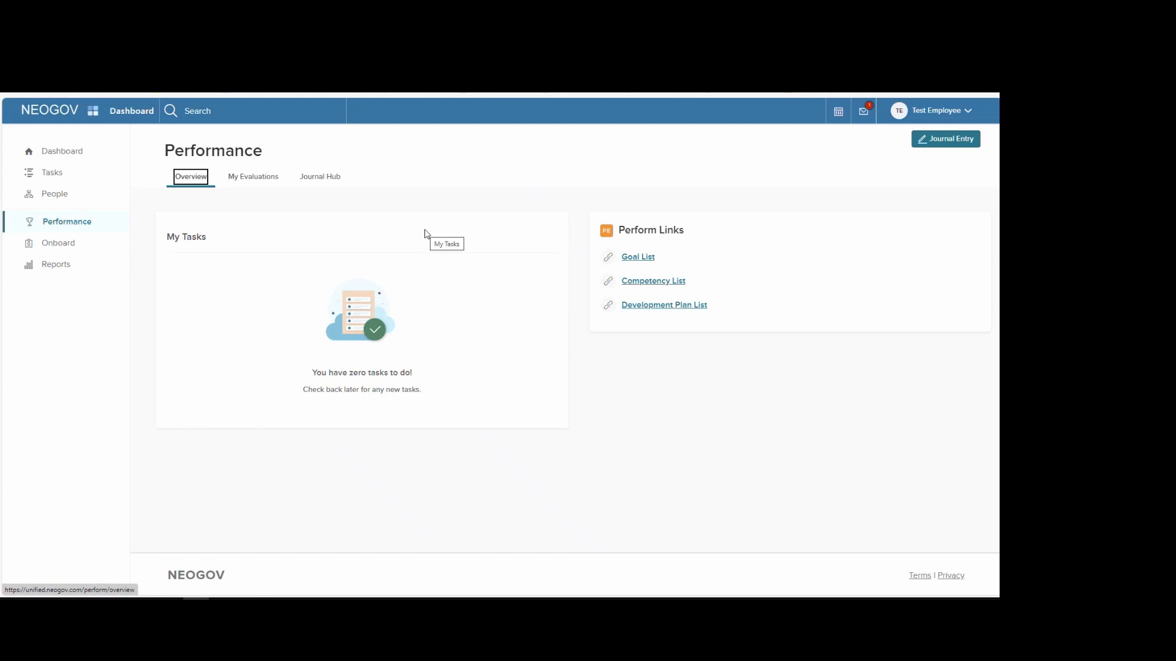
# Filter the employee's own evaluations to show only those with the Completed status
pyautogui.click(241, 177)
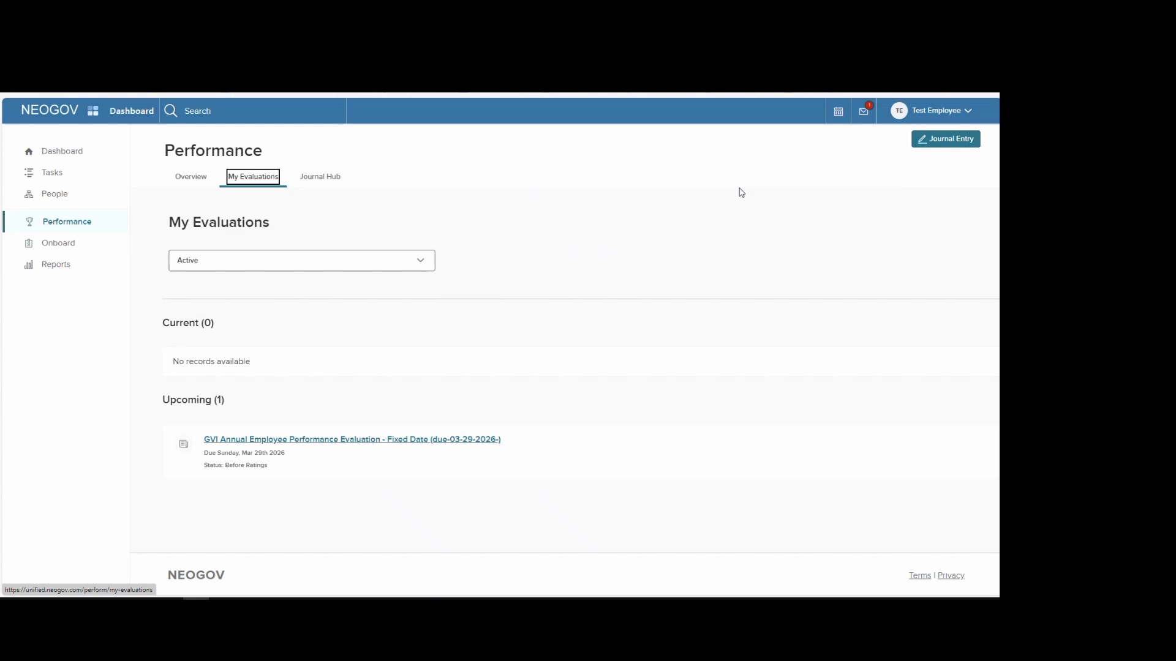
pyautogui.click(417, 264)
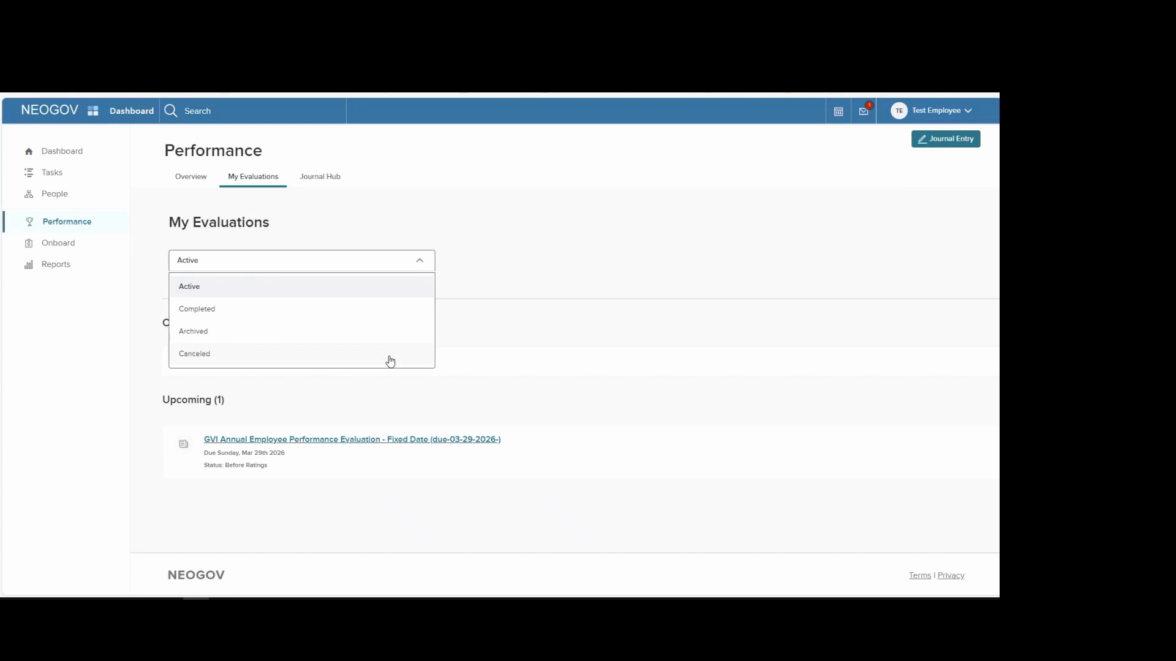
pyautogui.click(398, 313)
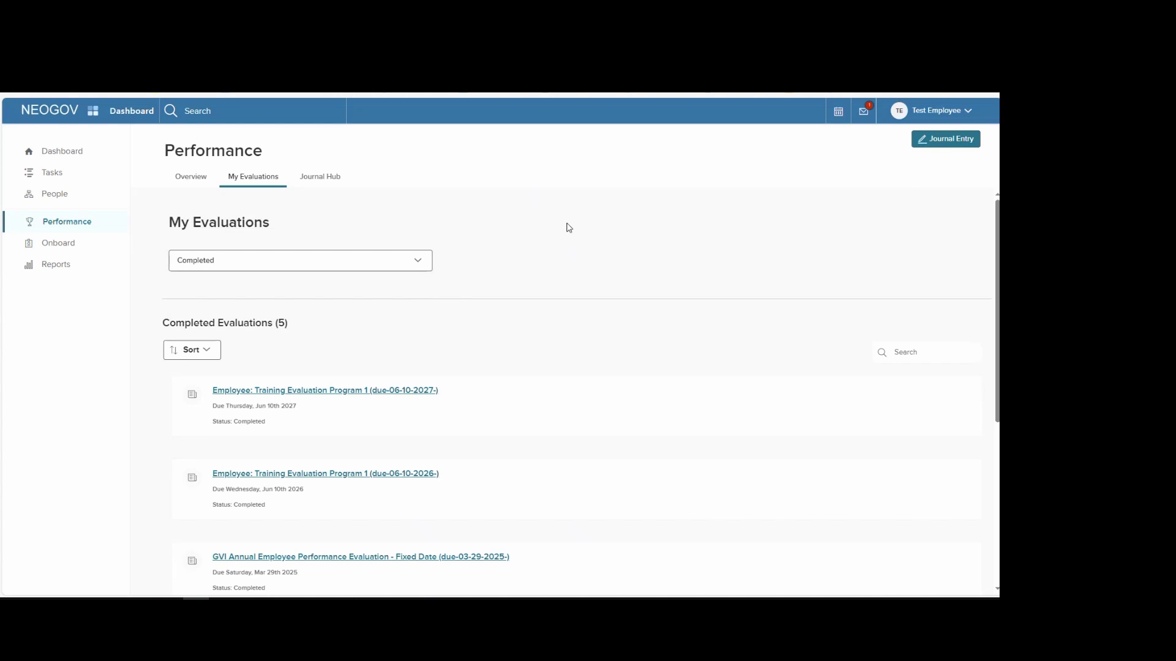
# Open Employee: Training Evaluation Program 1 (due-06-10-2027-) and review its ratings, competencies, narratives and signatures
pyautogui.click(334, 397)
pyautogui.scroll(-5, 605, 386)
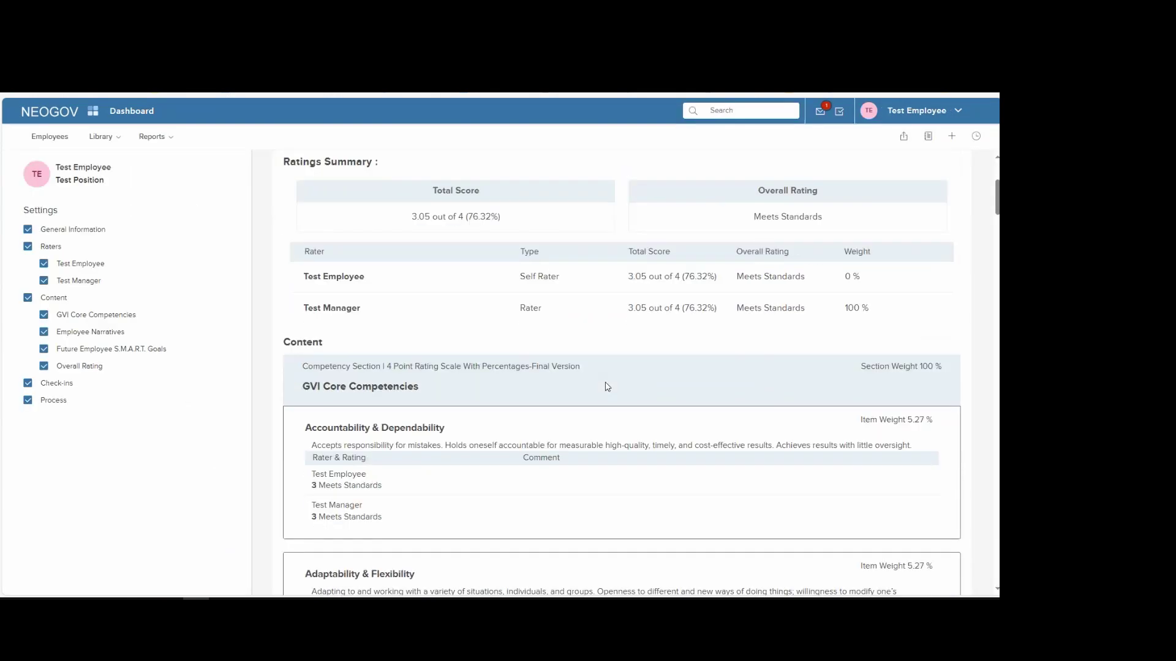
pyautogui.scroll(-10, 607, 386)
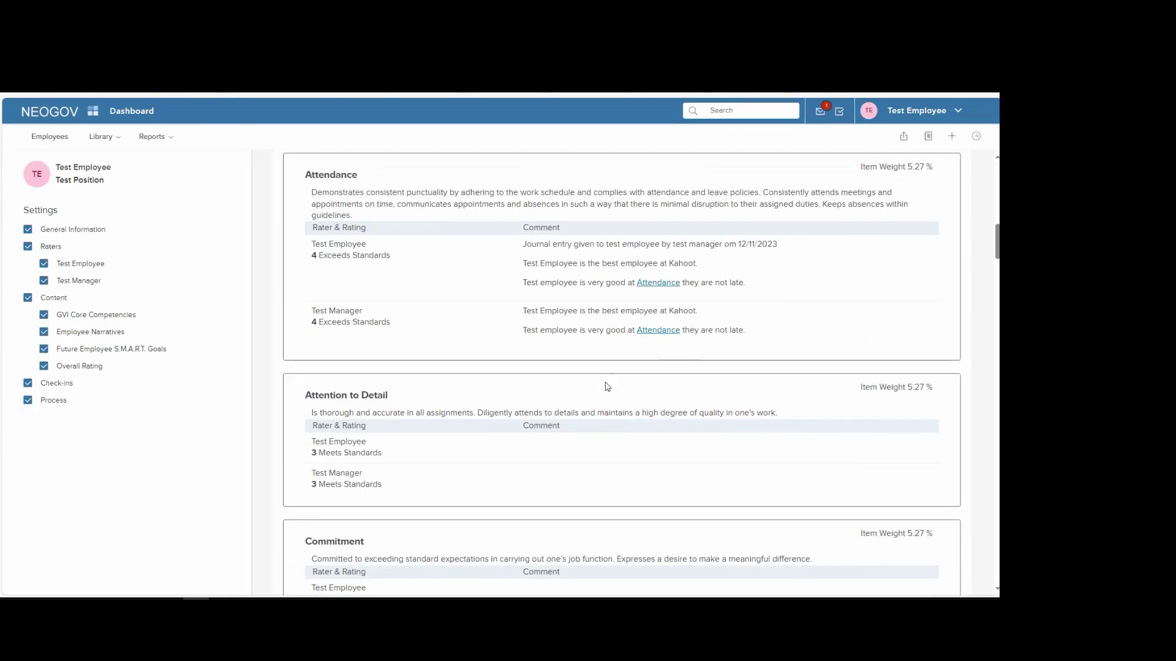
pyautogui.scroll(-12, 607, 387)
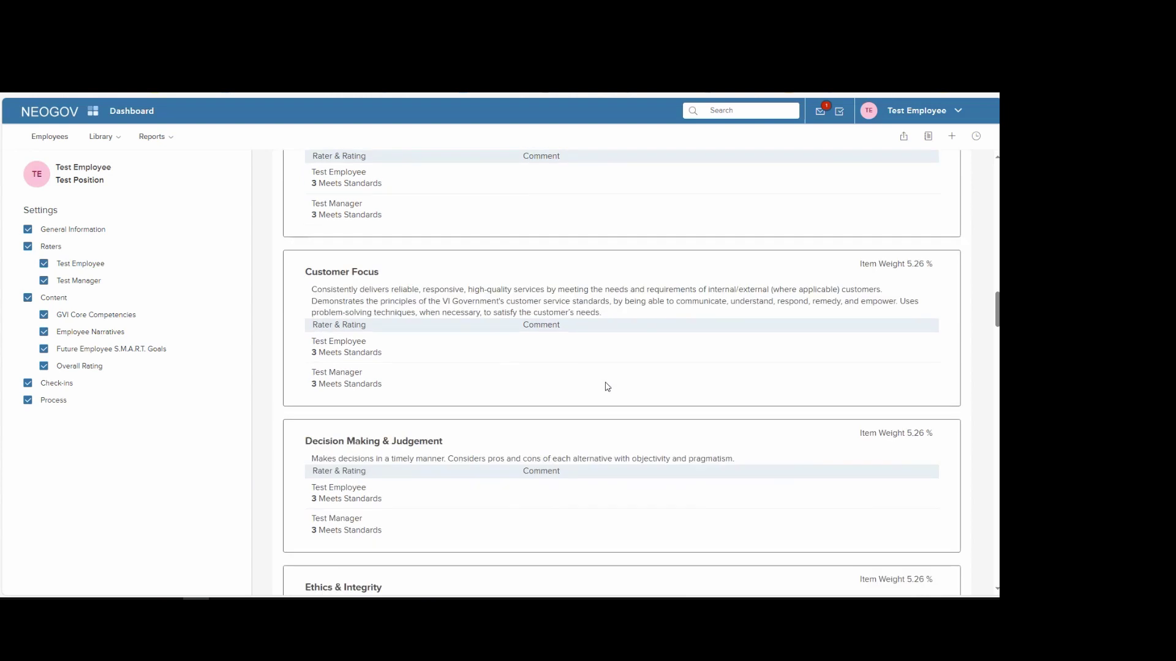
pyautogui.scroll(-12, 607, 386)
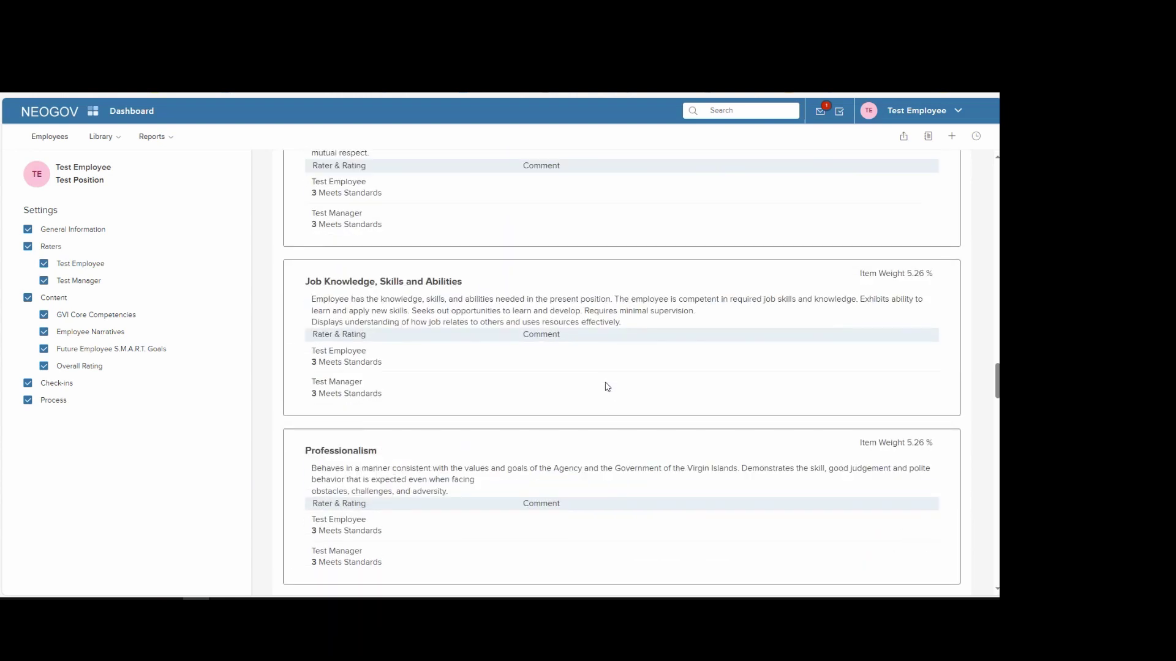
pyautogui.scroll(-12, 607, 386)
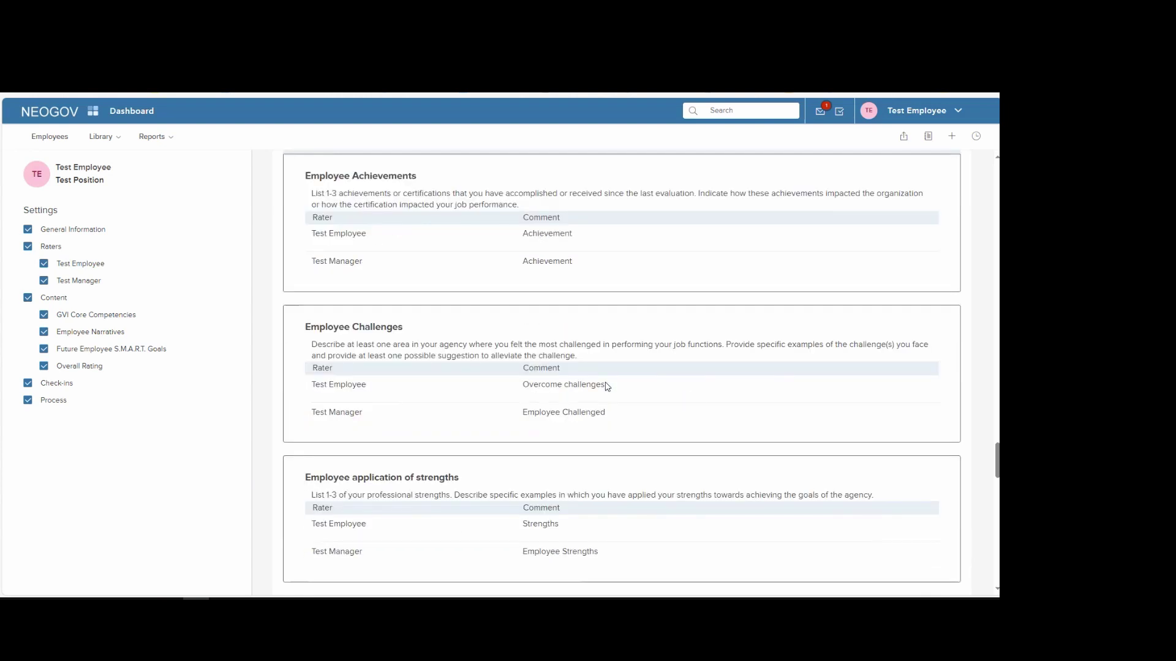
pyautogui.scroll(-10, 607, 387)
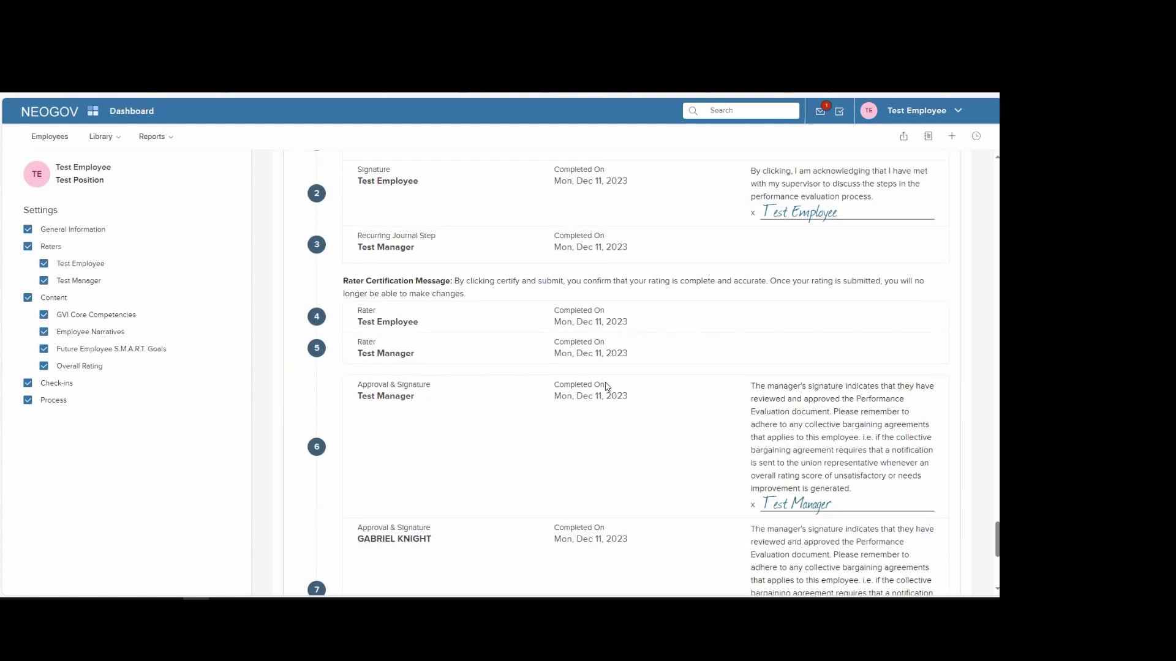
pyautogui.scroll(-3, 607, 386)
pyautogui.scroll(20, 607, 386)
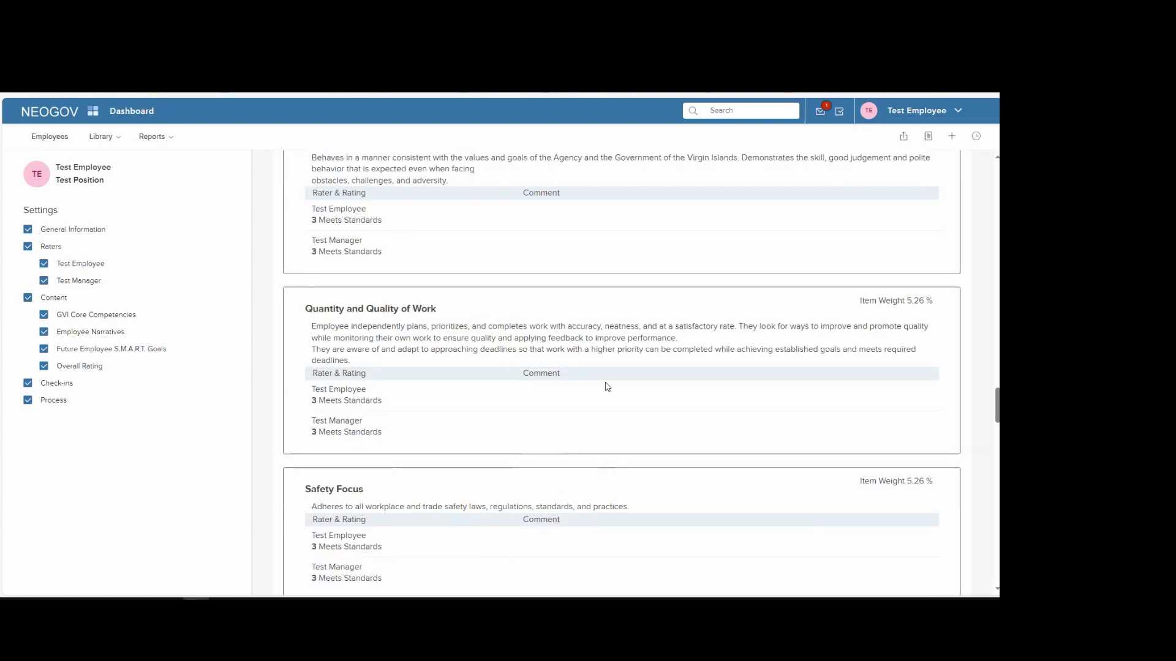
pyautogui.scroll(15, 607, 386)
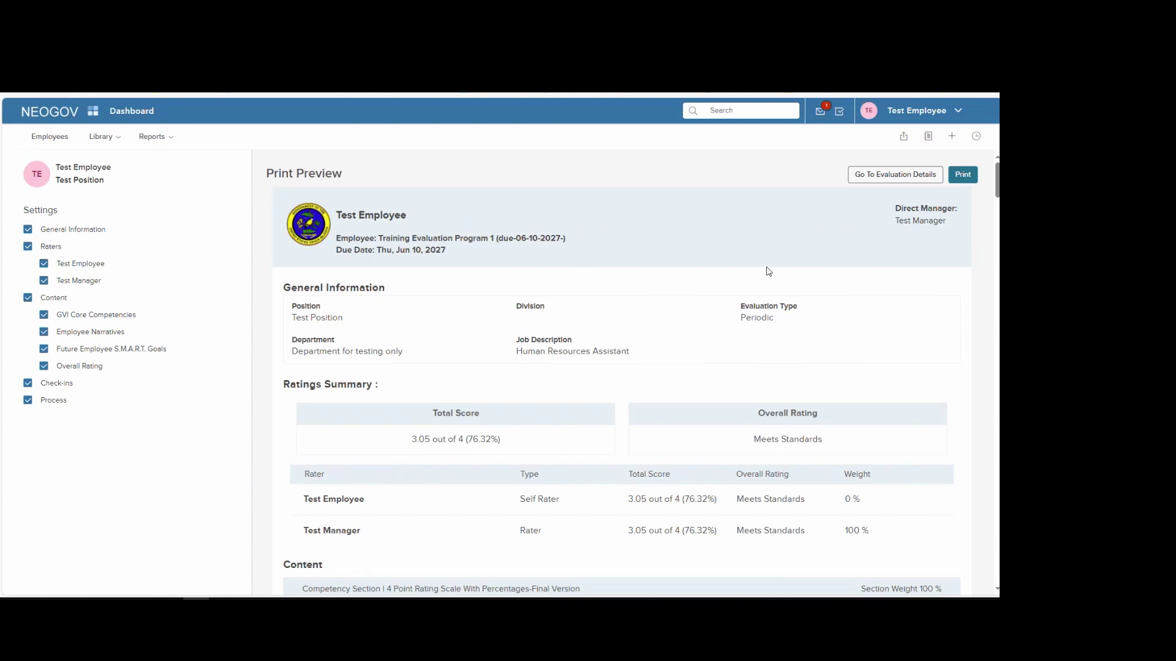
# Generate the printable document of the evaluation and return to its print preview
pyautogui.click(962, 170)
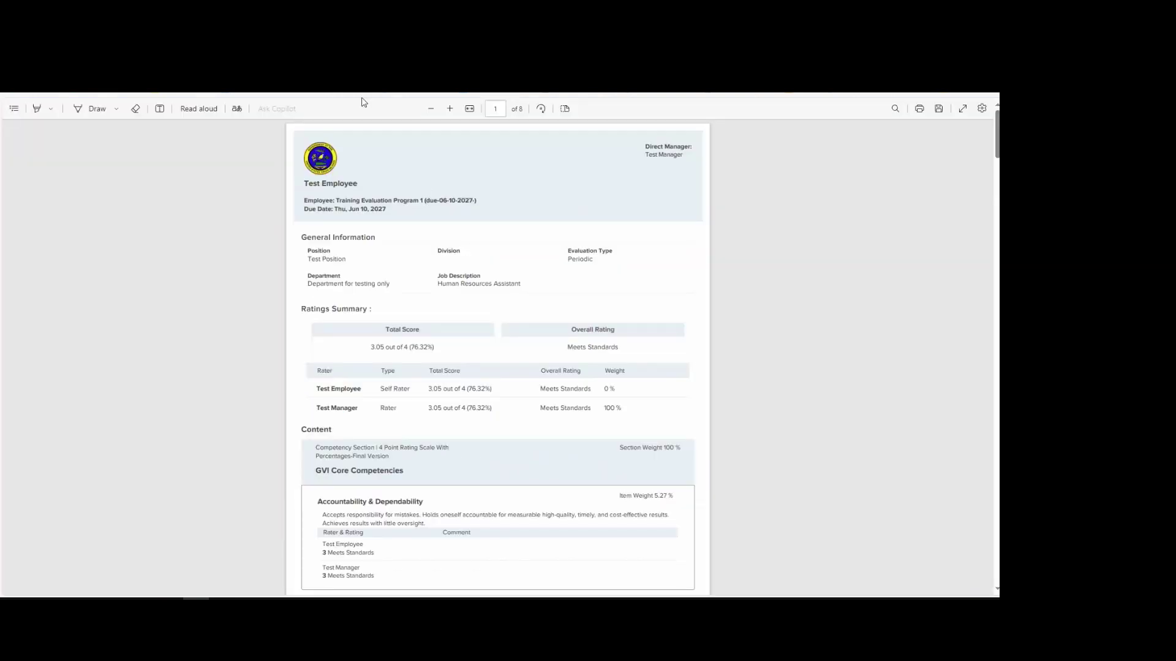
pyautogui.click(184, 58)
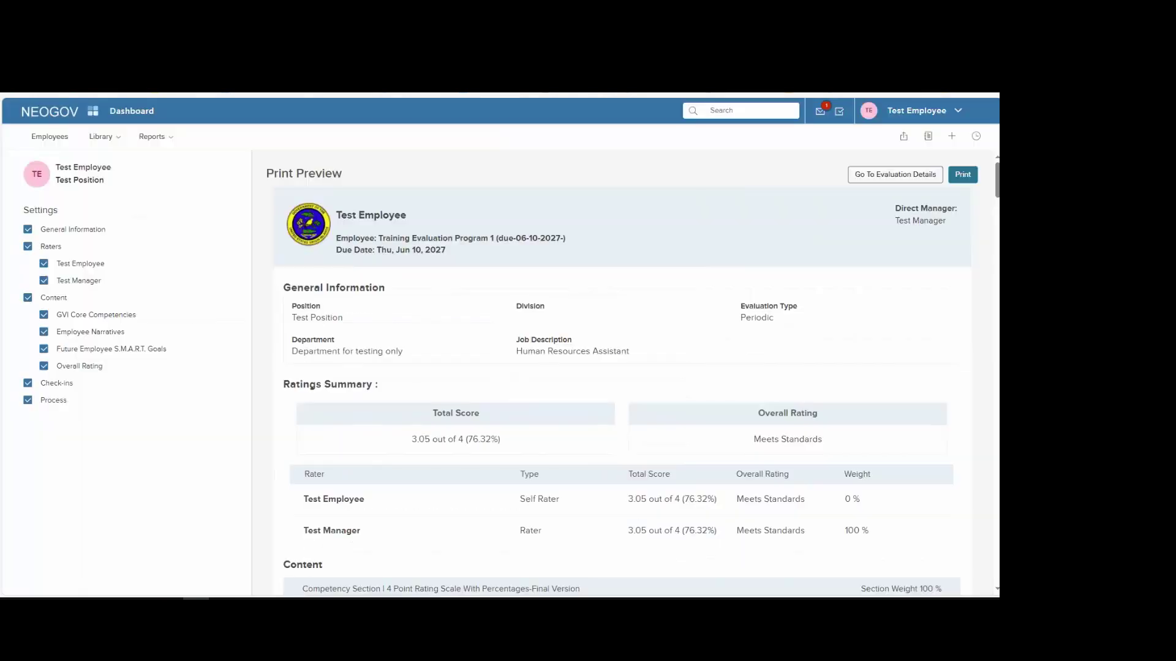
# Leave the evaluation preview and open the Journal Hub in the Performance area
pyautogui.click(49, 113)
pyautogui.click(61, 223)
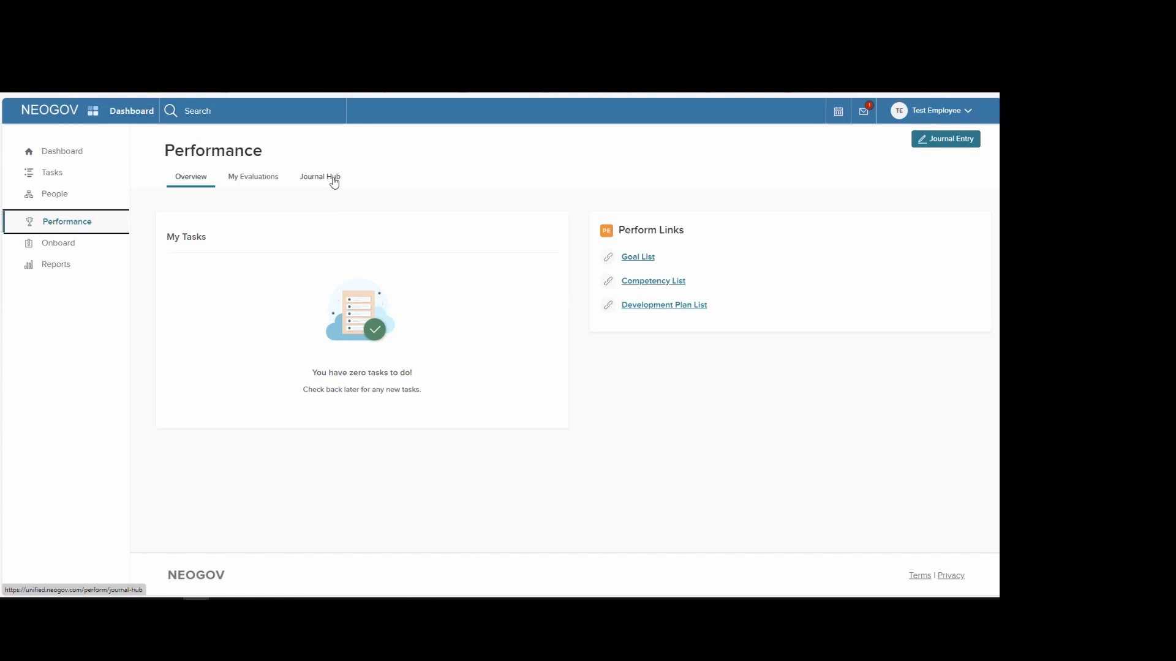
pyautogui.click(334, 180)
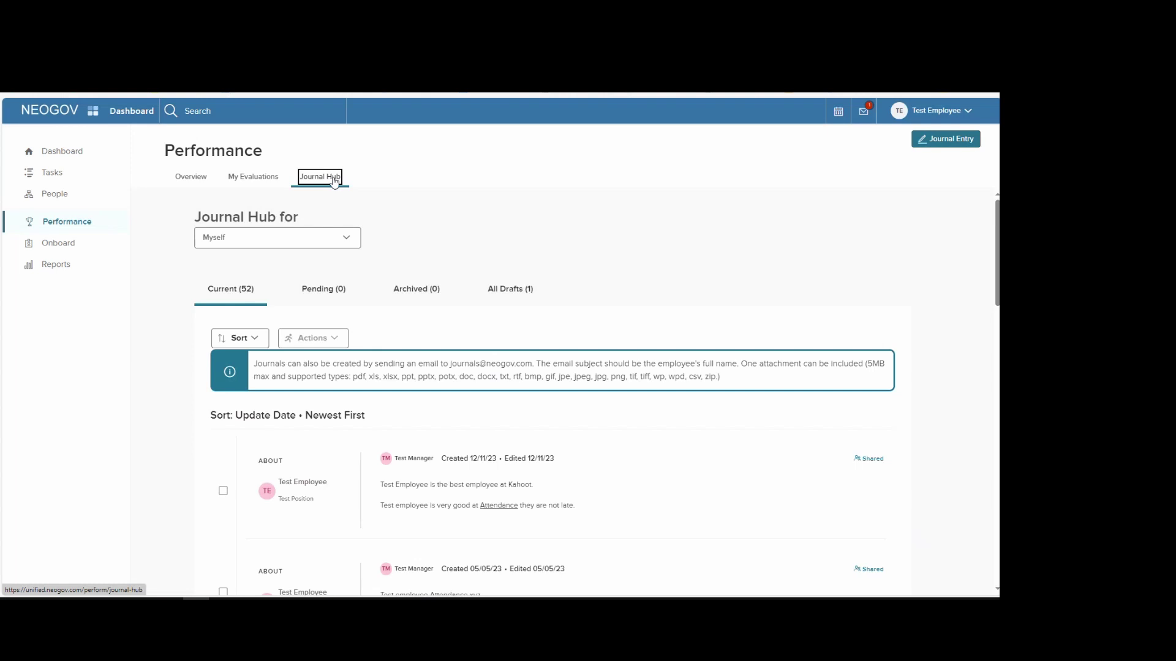
# Open the quick action for writing a journal entry from the dashboard and close the blank form
pyautogui.click(69, 154)
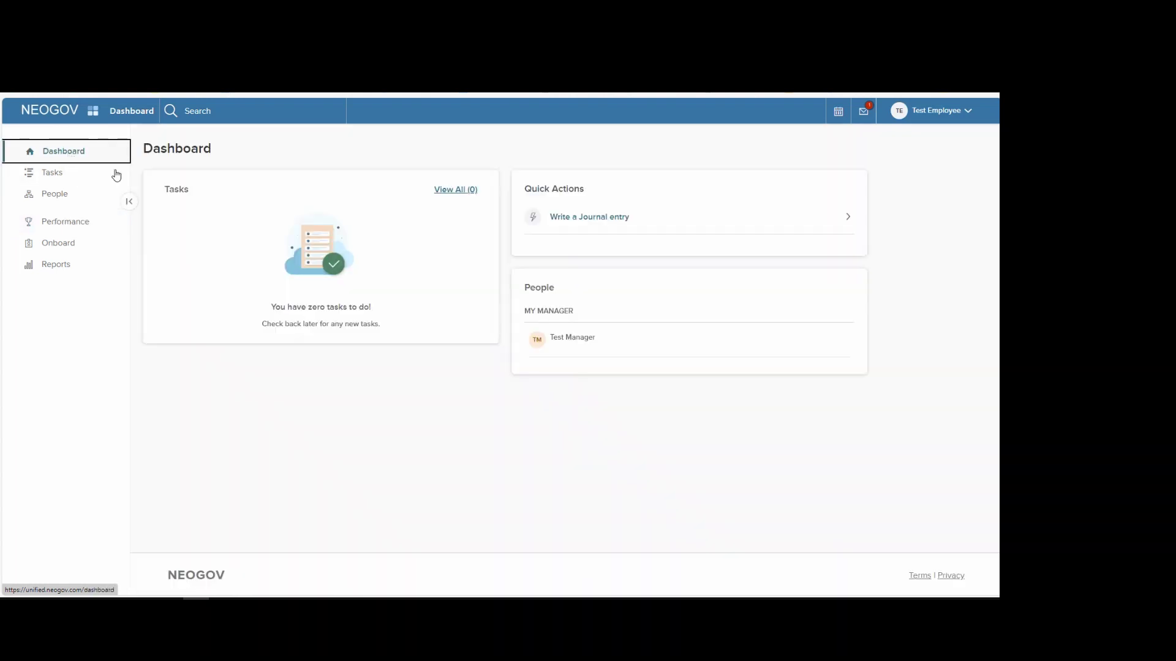
pyautogui.click(586, 220)
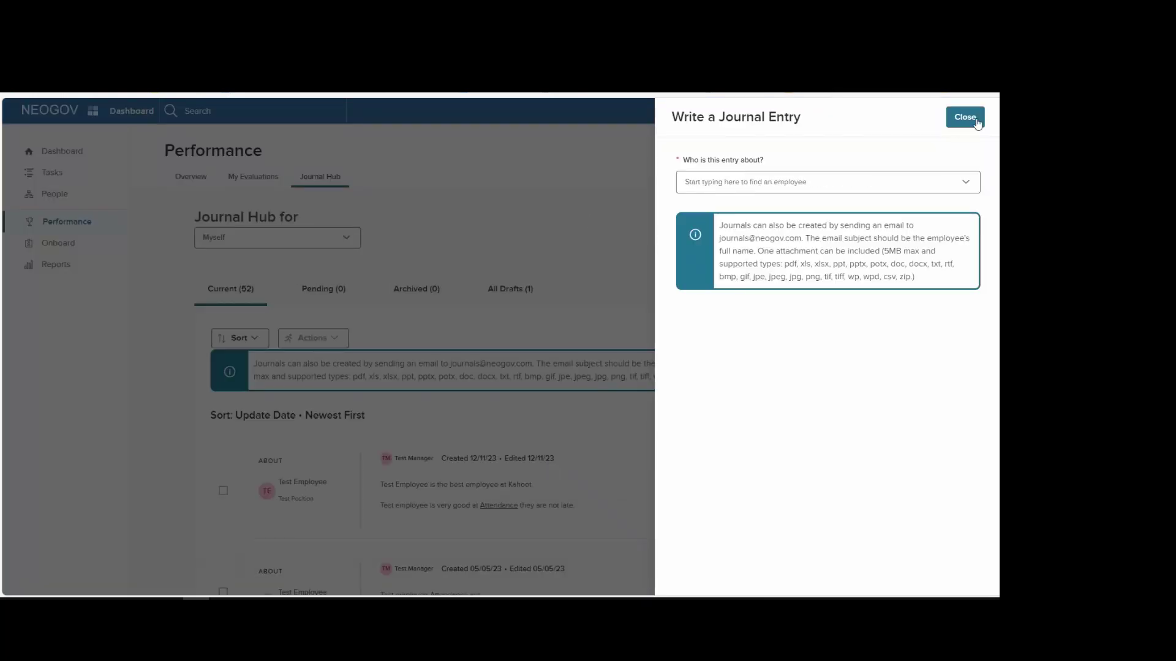
pyautogui.click(976, 123)
# Return to the Journal Hub in the Performance area, open its blank journal entry form and close it
pyautogui.click(73, 229)
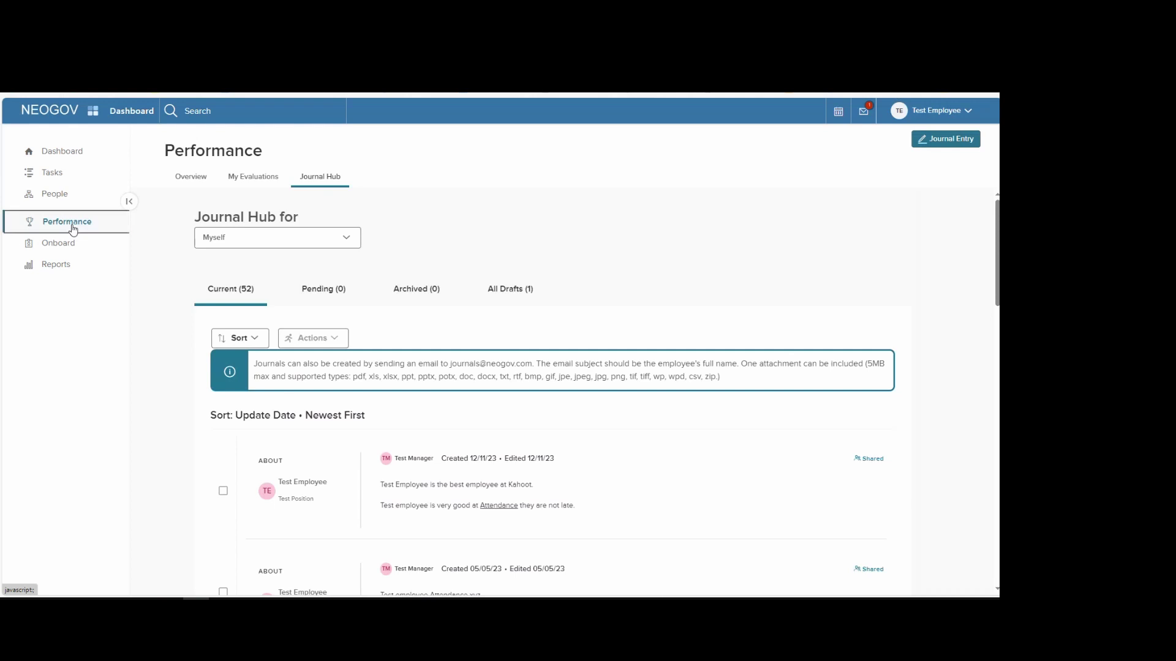
pyautogui.click(327, 178)
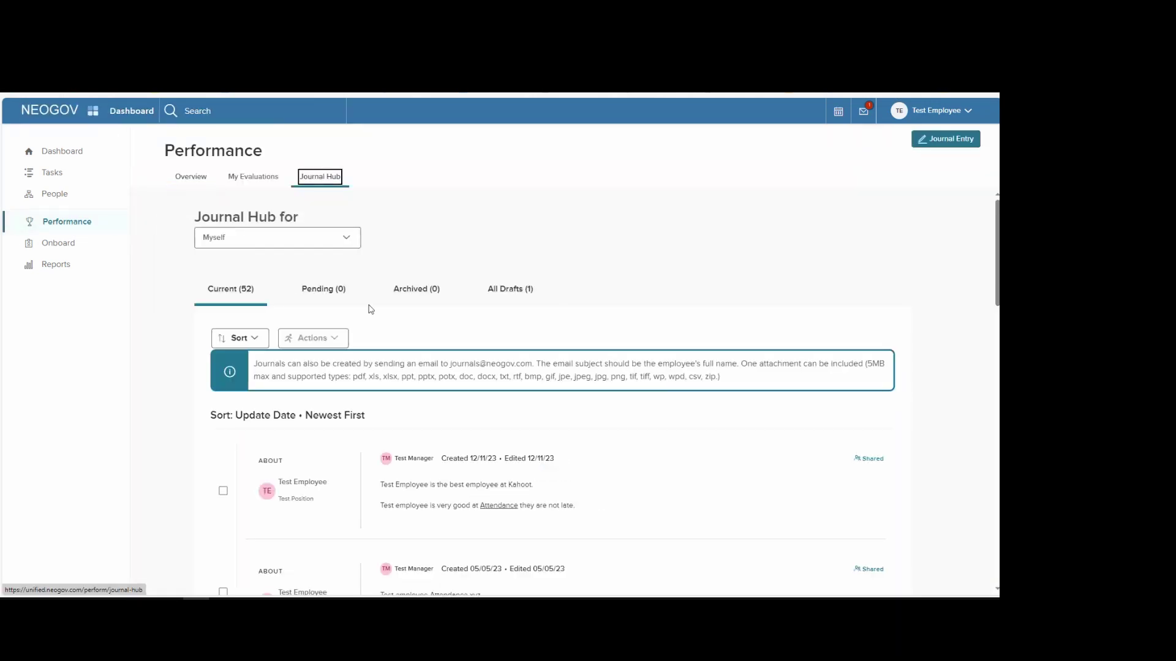
pyautogui.click(959, 145)
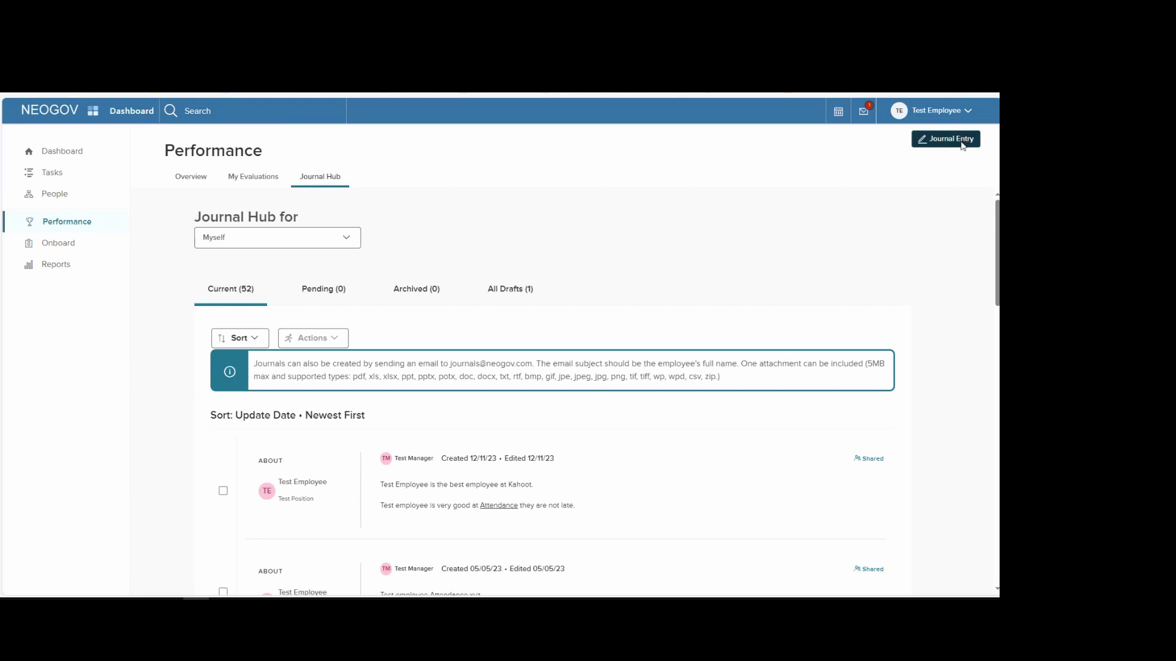
pyautogui.click(965, 118)
# View the list of available Performance reports and return to the dashboard
pyautogui.click(64, 268)
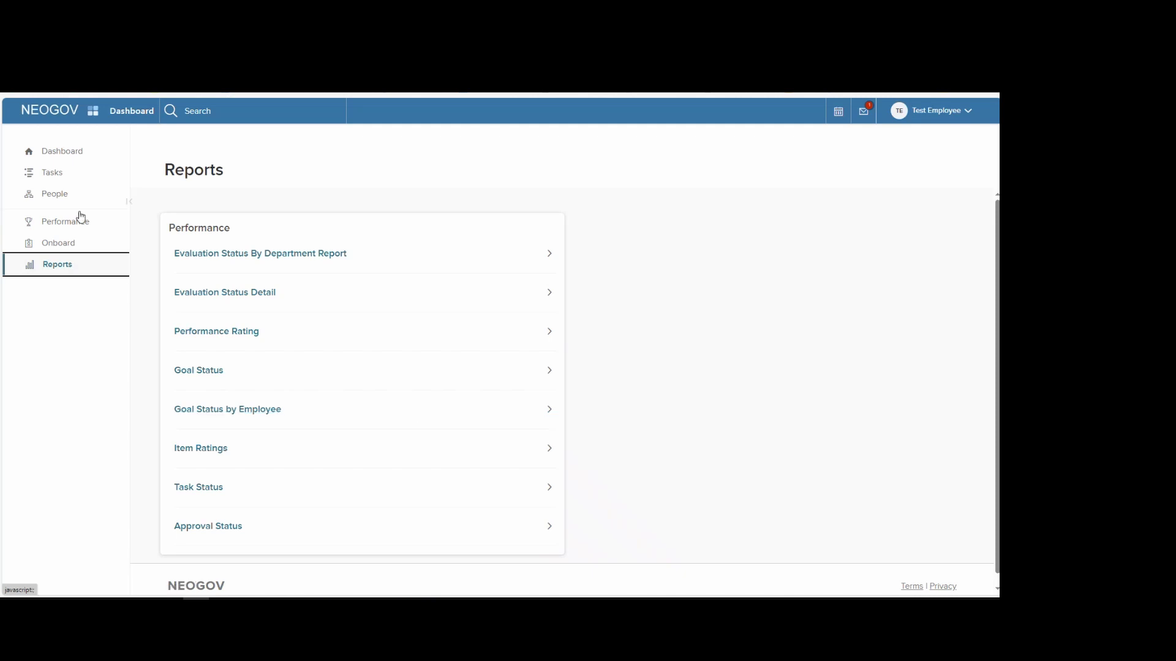
pyautogui.click(53, 113)
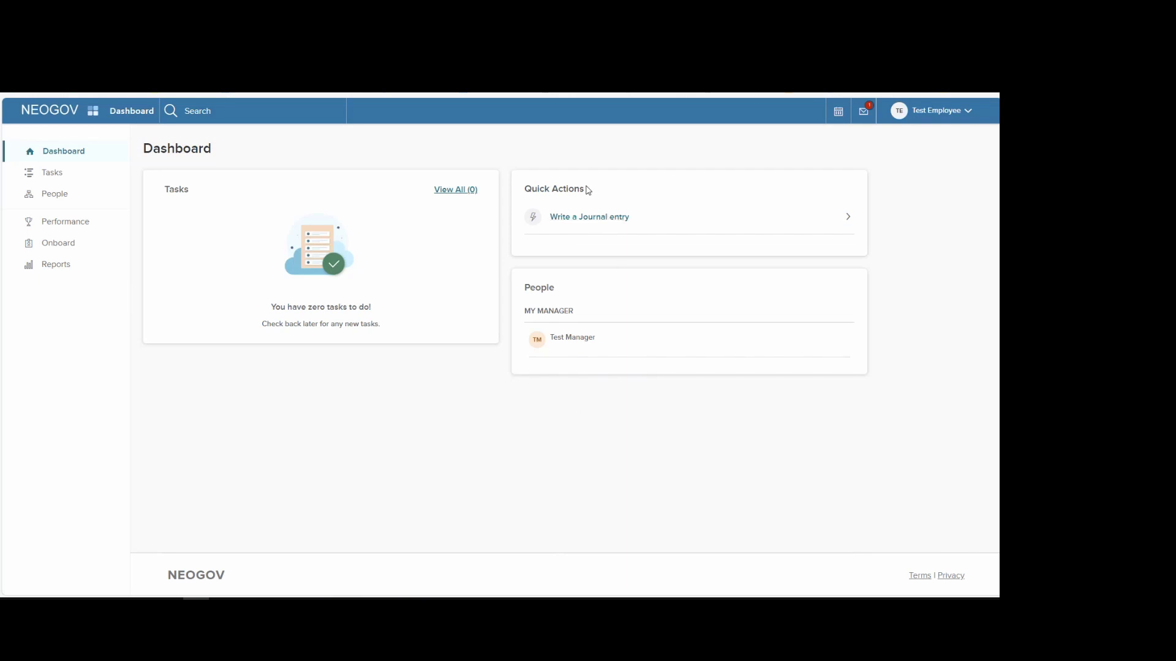
# Start a new journal entry from the Journal Hub in the Performance area, choosing the test employee as its subject
pyautogui.click(70, 225)
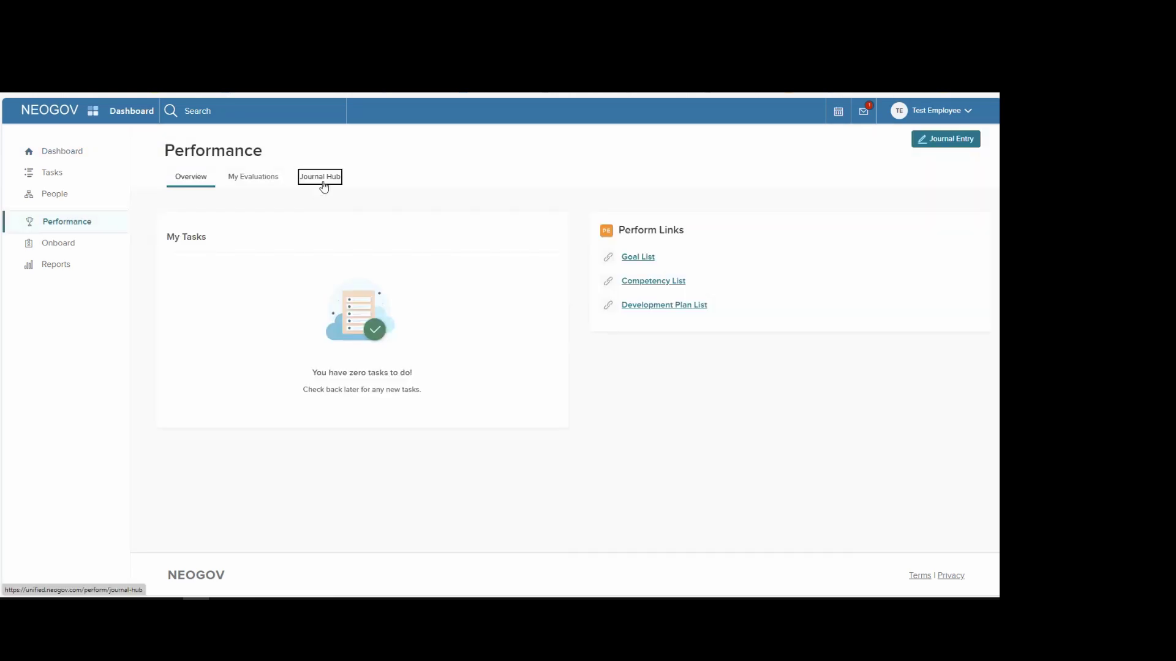
pyautogui.click(322, 183)
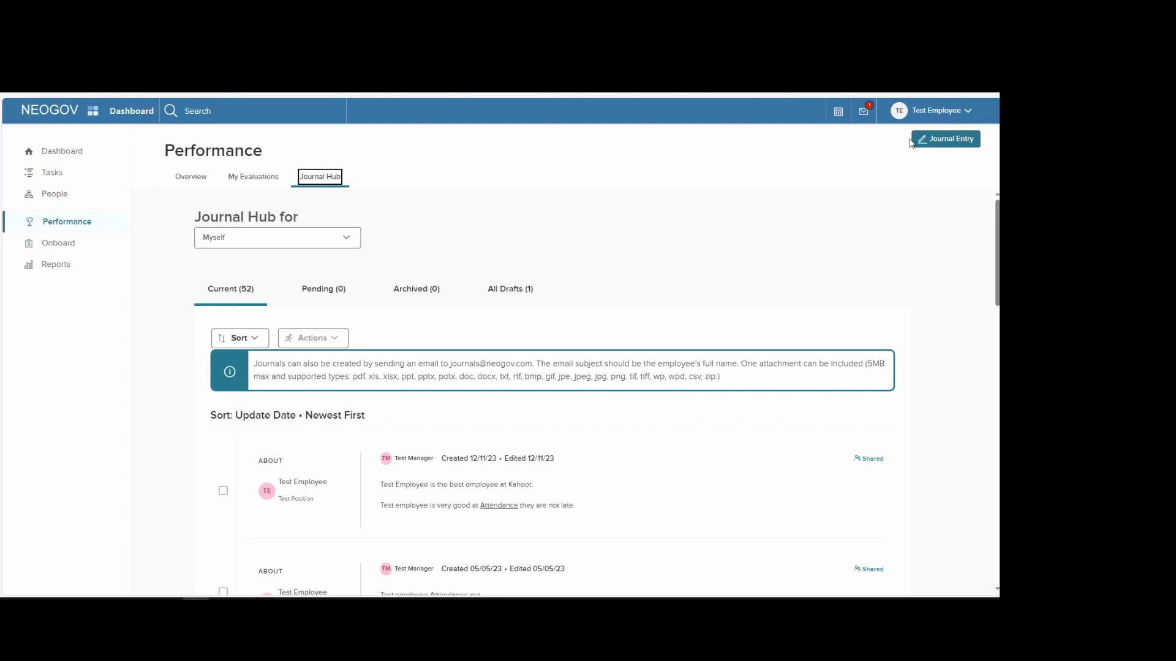
pyautogui.click(933, 141)
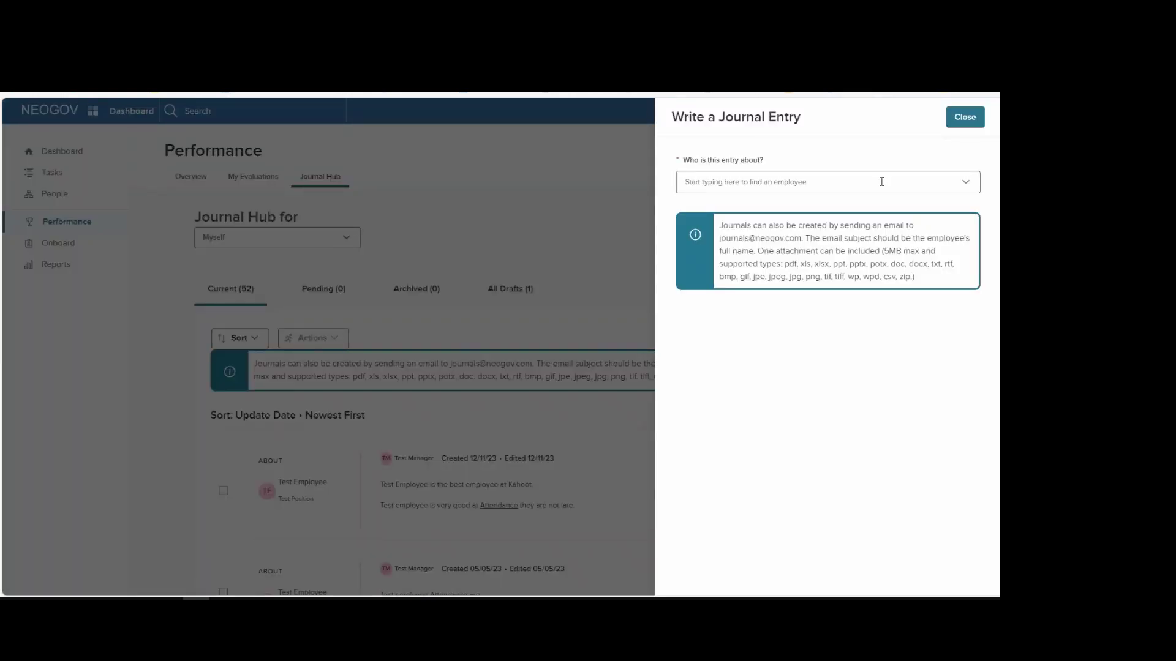
pyautogui.click(881, 182)
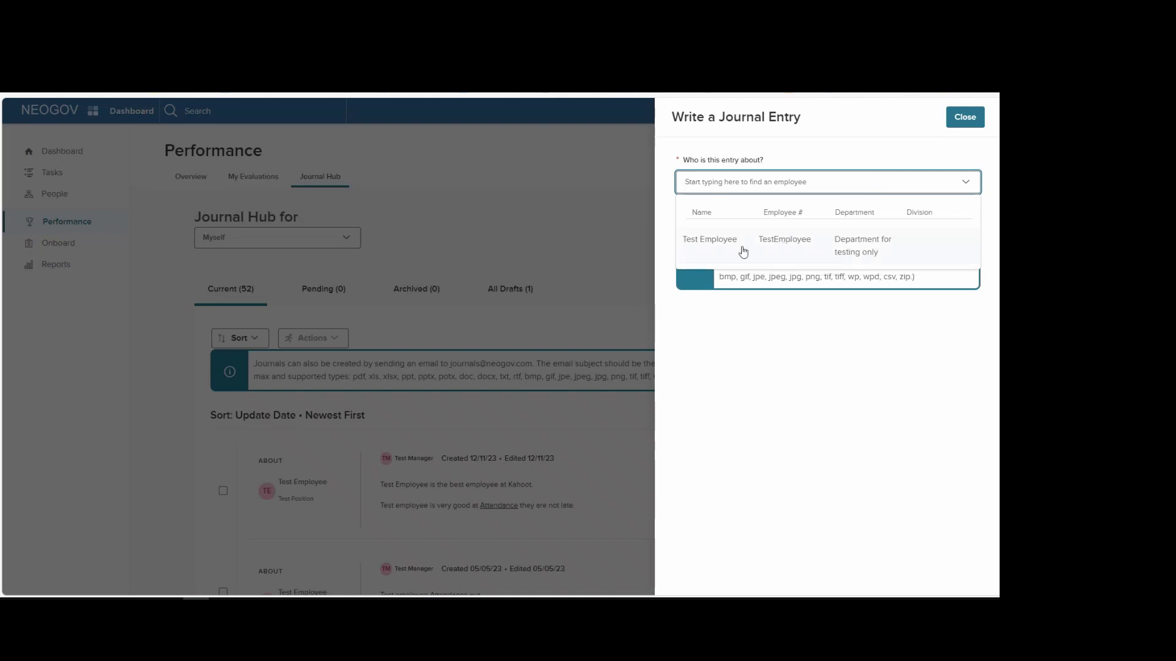
pyautogui.click(741, 249)
# Write "Test Journal entry" as the text of the new entry
pyautogui.click(727, 300)
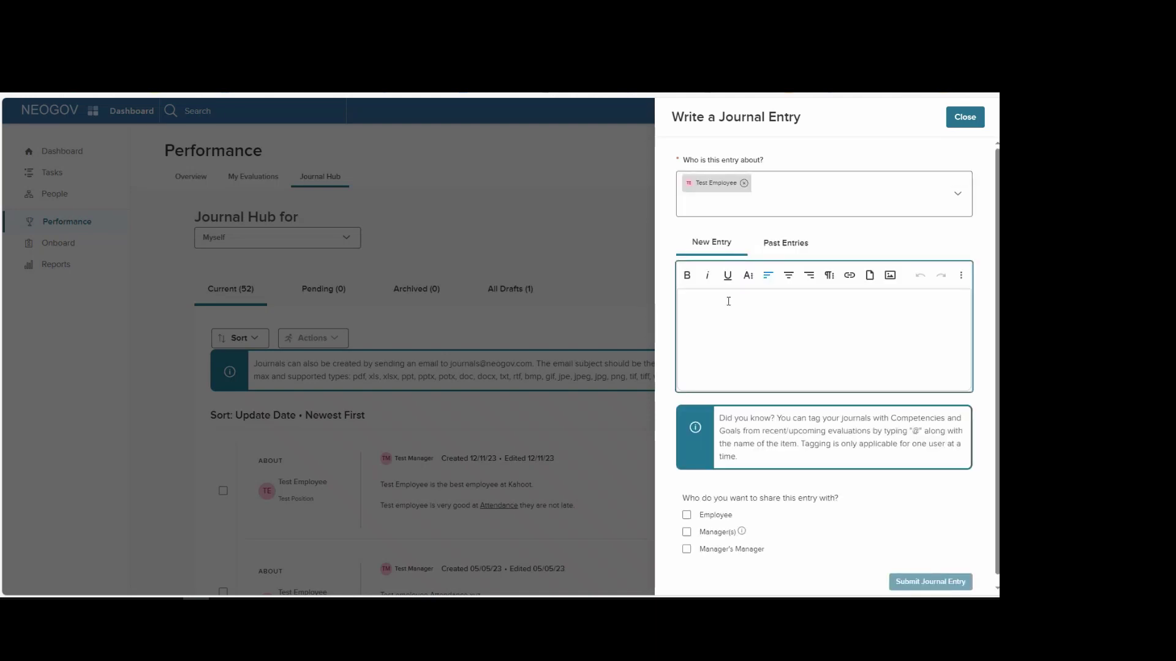
pyautogui.write('Test Journal ent')
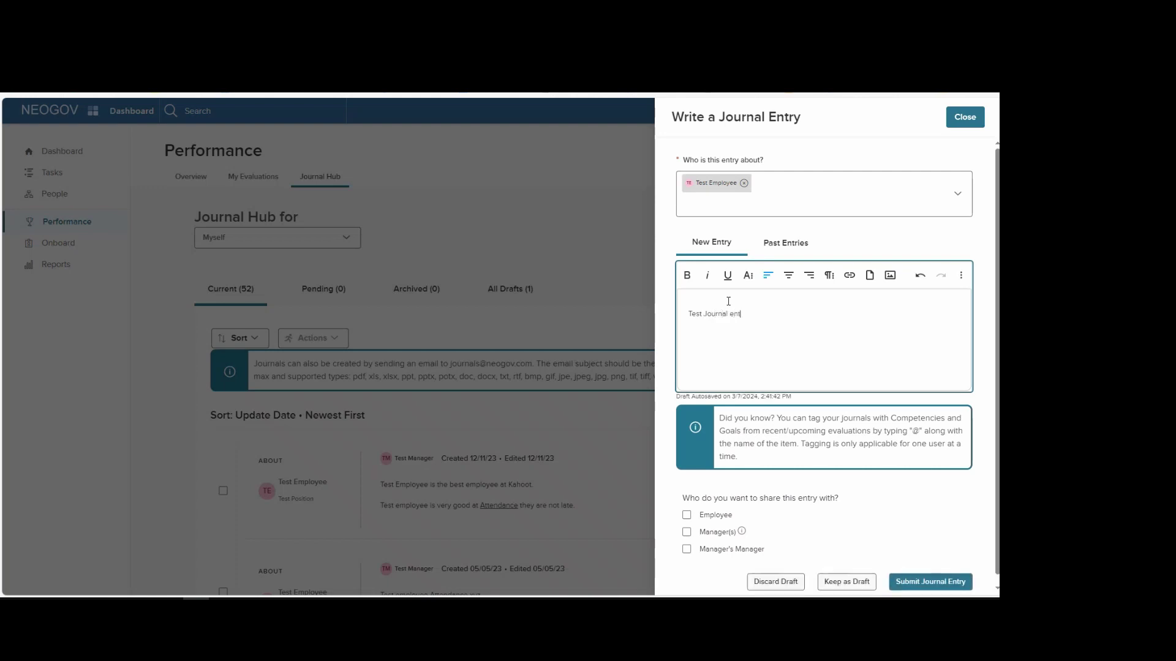
pyautogui.write('ry')
# Share the entry with the Employee, Manager(s) and Manager's Manager, submit it, and return to the dashboard
pyautogui.click(686, 515)
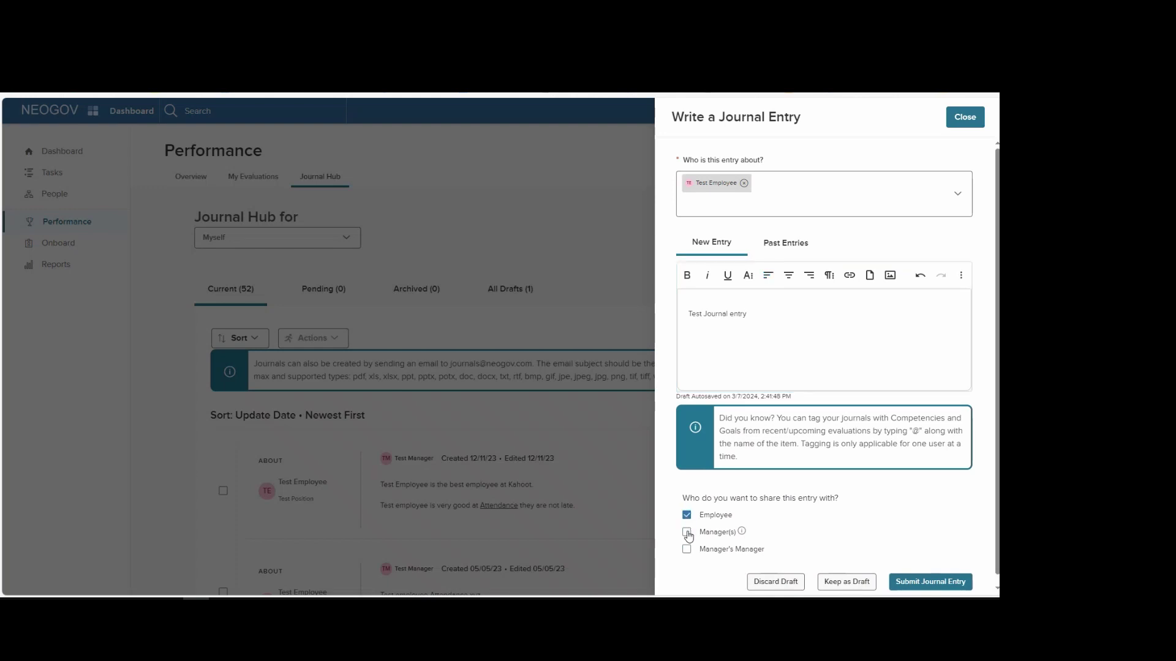
pyautogui.click(687, 533)
pyautogui.click(687, 550)
pyautogui.click(937, 584)
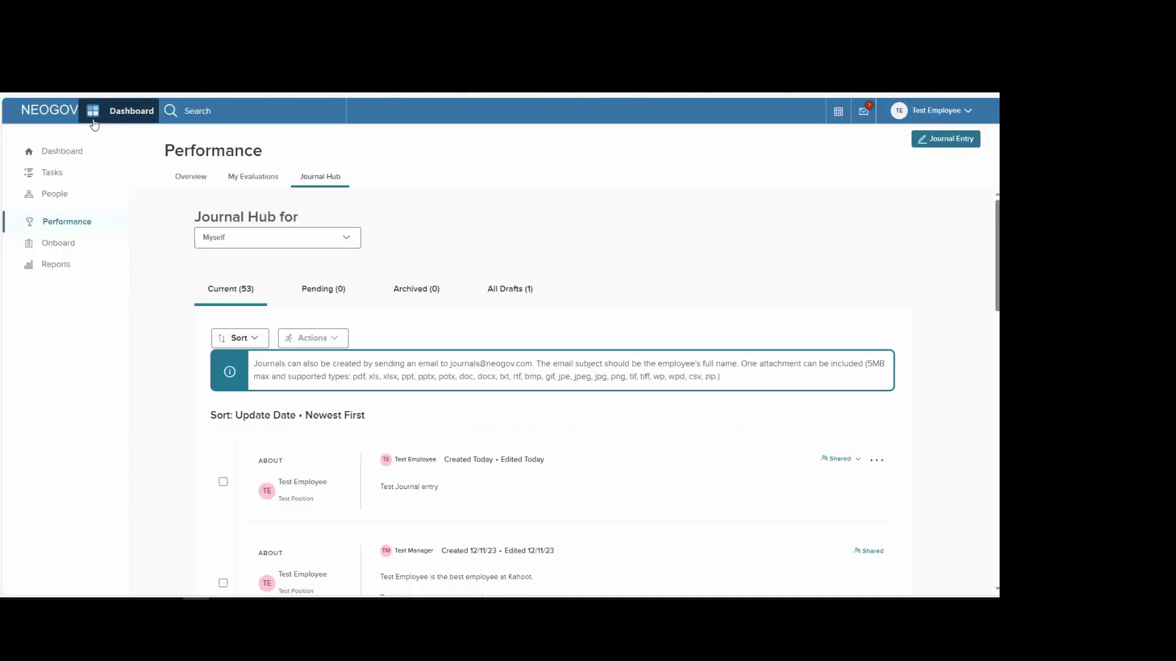
pyautogui.click(47, 114)
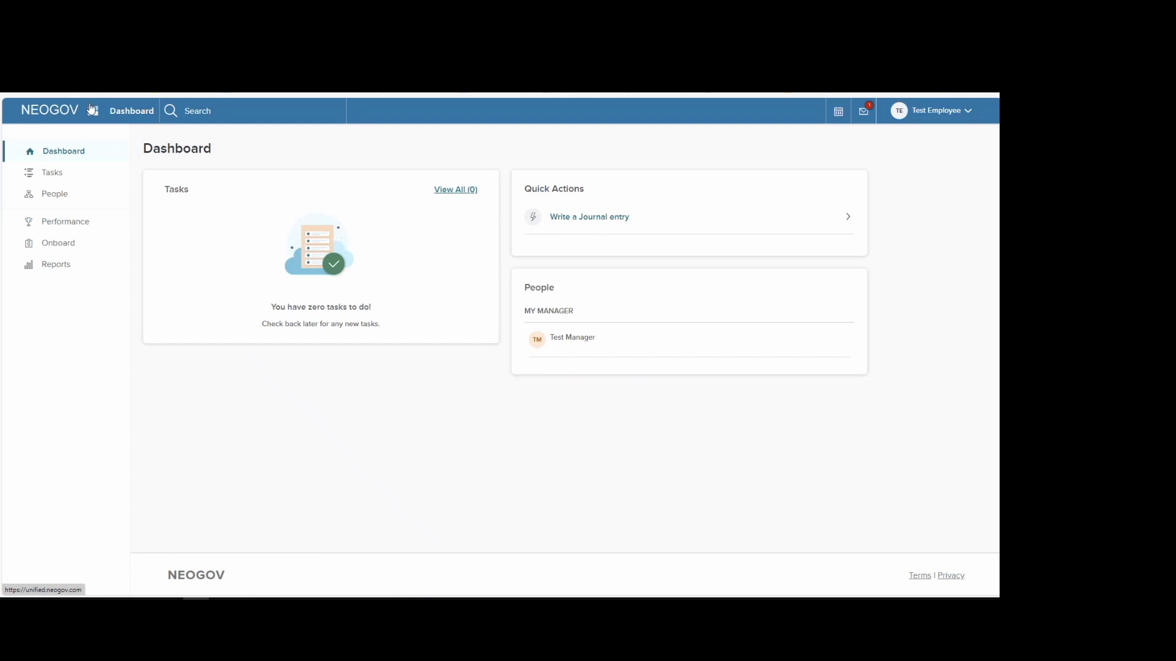